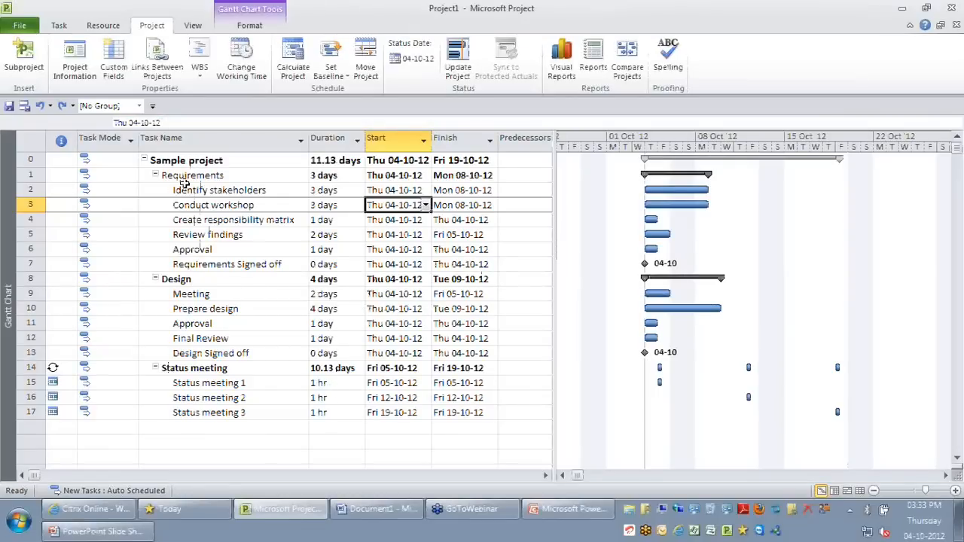
left_click_drag(180, 179, 194, 414)
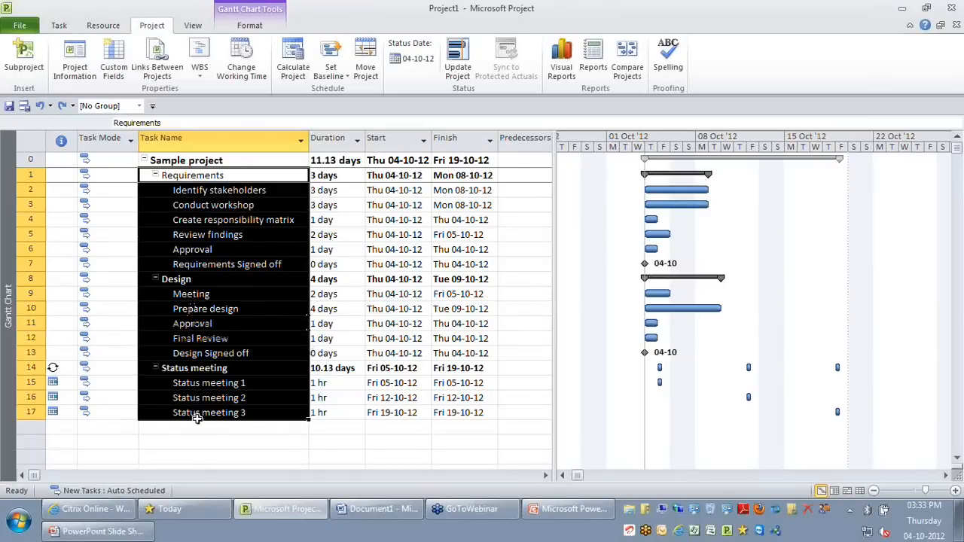
left_click(276, 397)
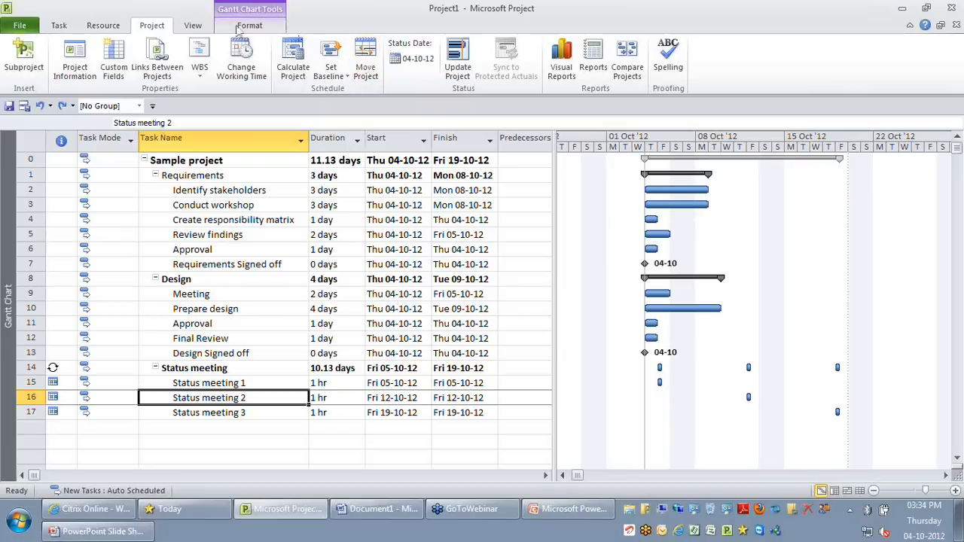
- Collapse the task list to Outline Level 1 and go through the summary task rows
left_click(192, 28)
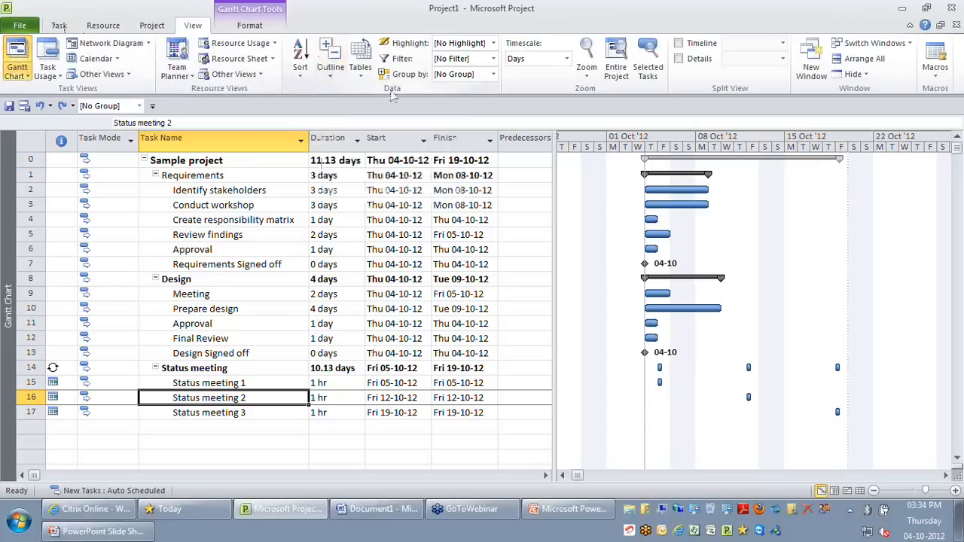
left_click(332, 75)
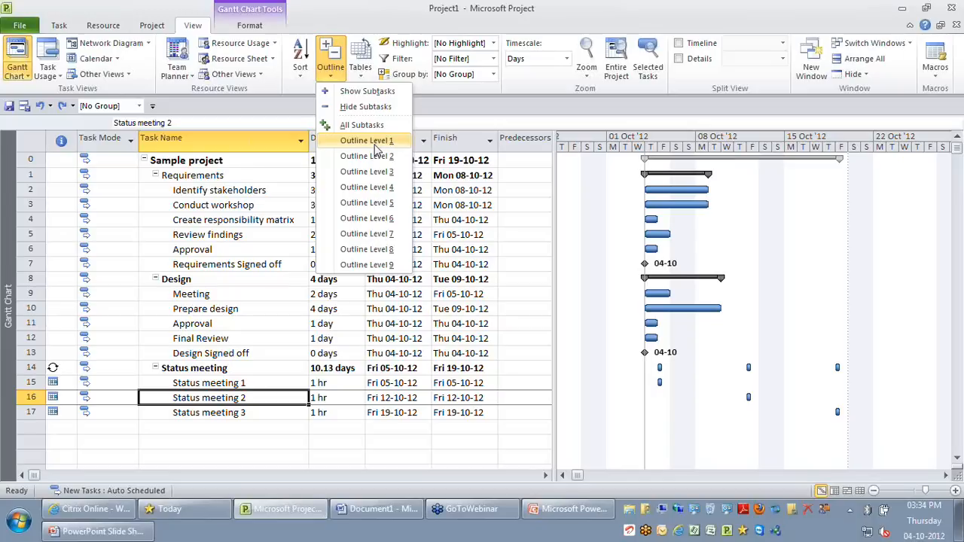
left_click(376, 143)
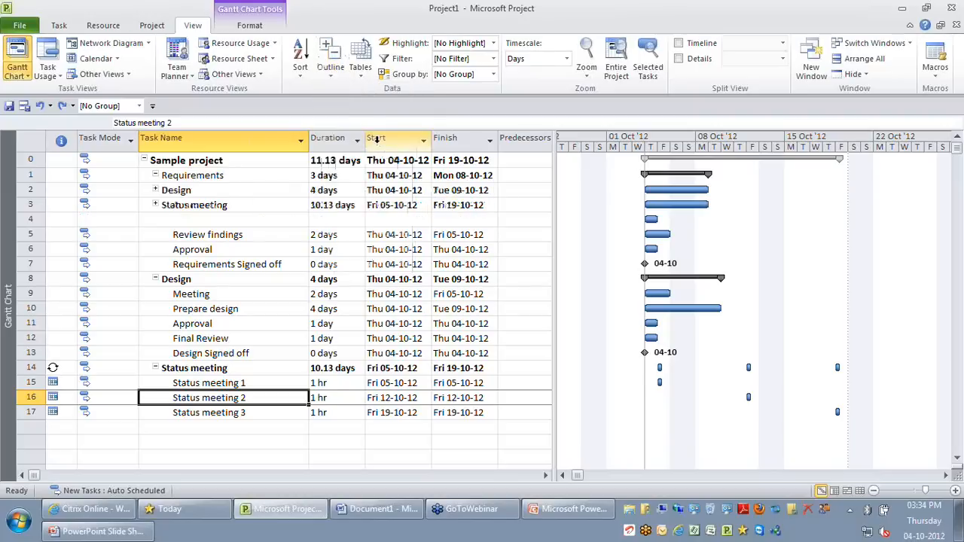
left_click(196, 175)
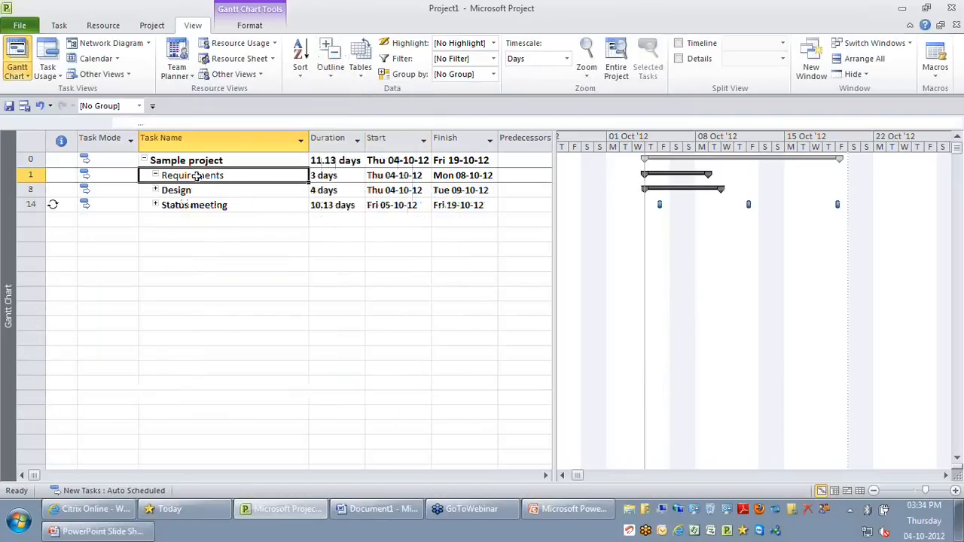
left_click(26, 159)
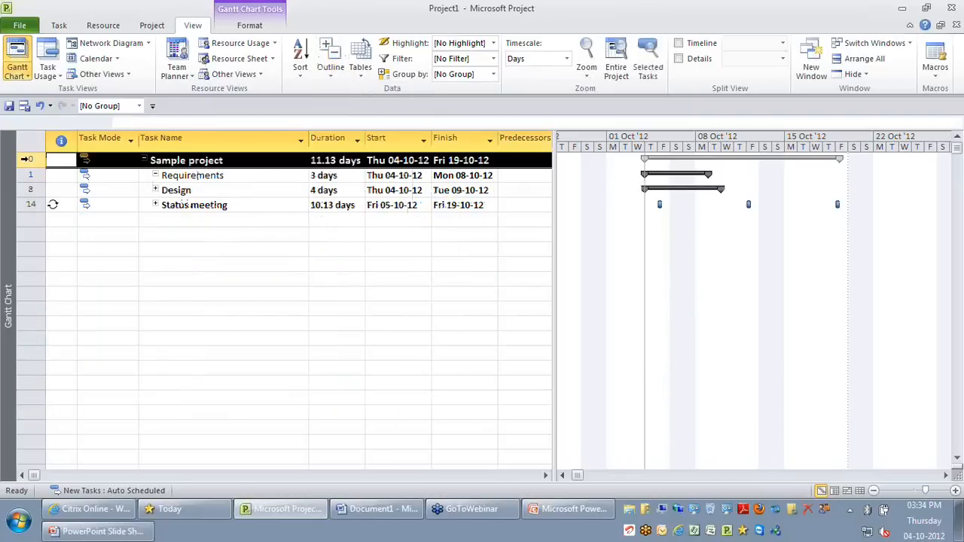
left_click_drag(33, 176, 38, 204)
left_click(191, 255)
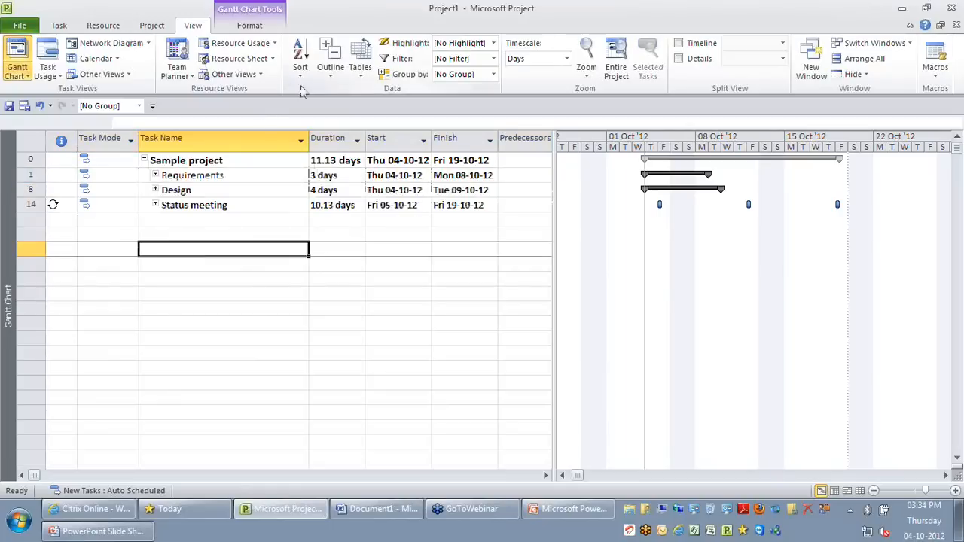
- Expand the task list to Outline Level 2 and select the Sample project summary task
left_click(325, 75)
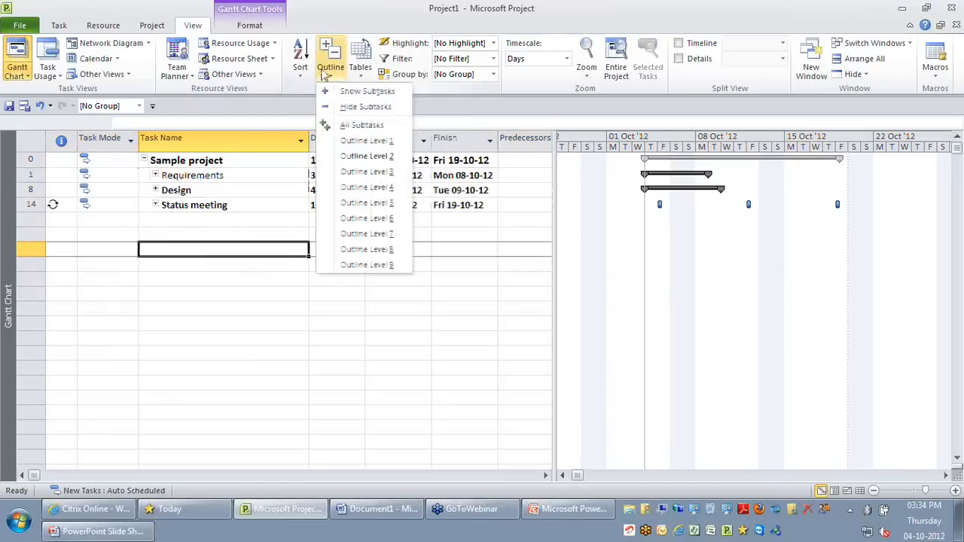
left_click(363, 156)
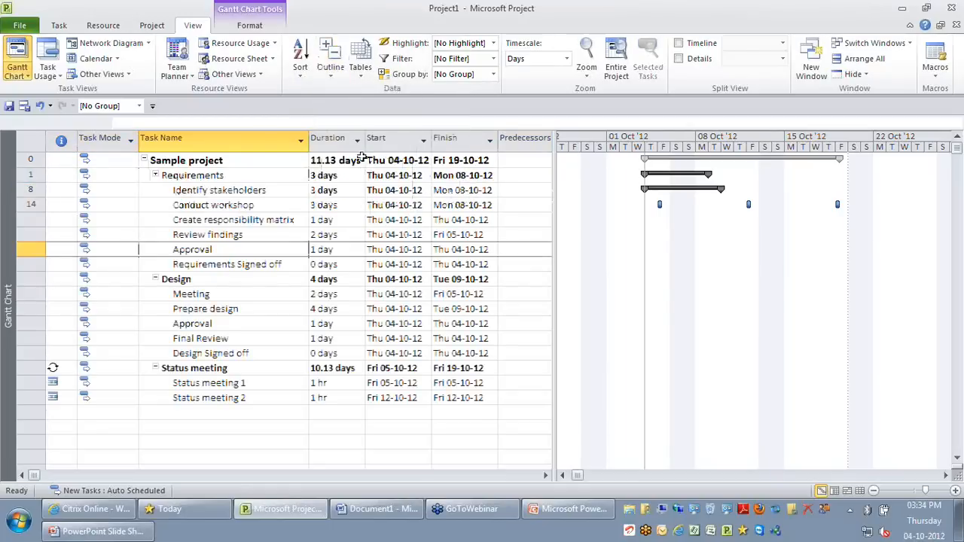
left_click(203, 190)
left_click(208, 175)
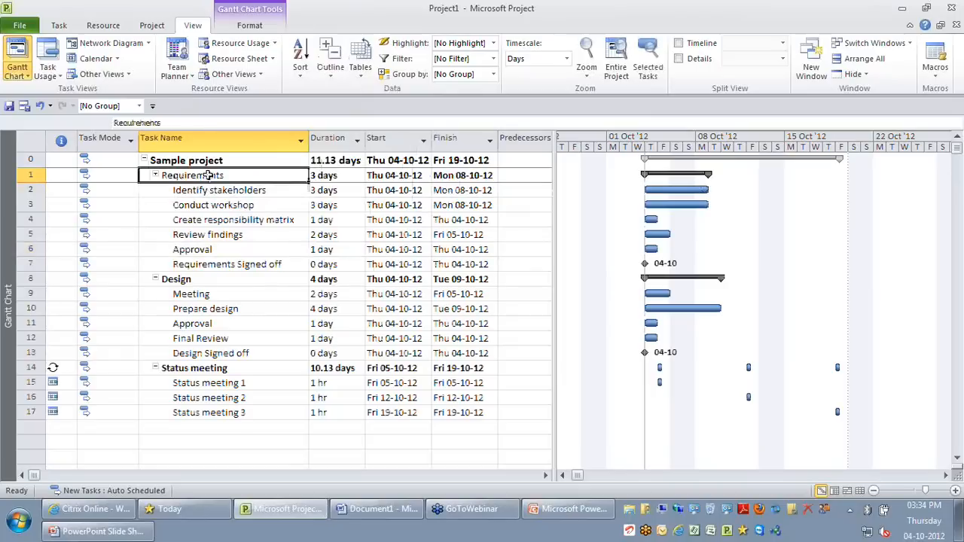
left_click(214, 160)
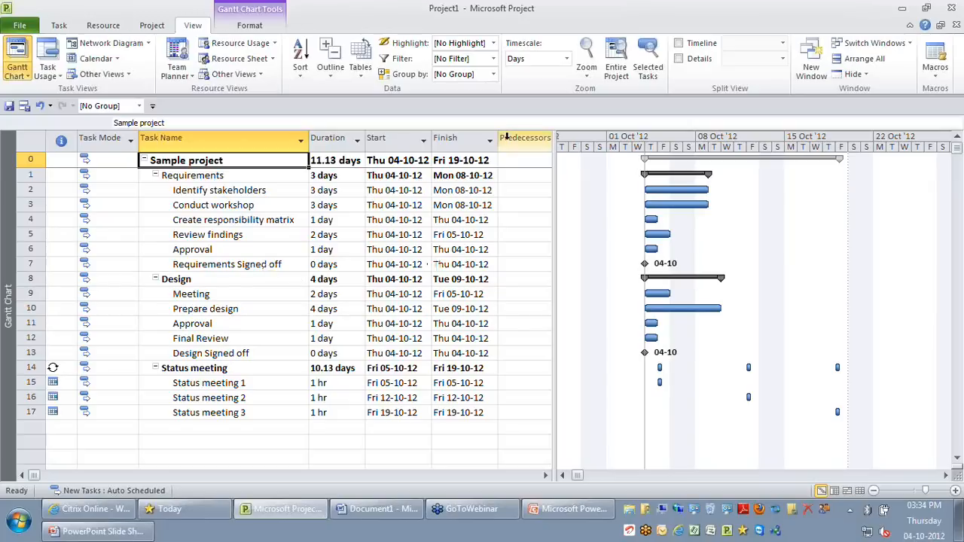
- Group the tasks by Milestones and look through the tasks in the non-milestone group
left_click(494, 74)
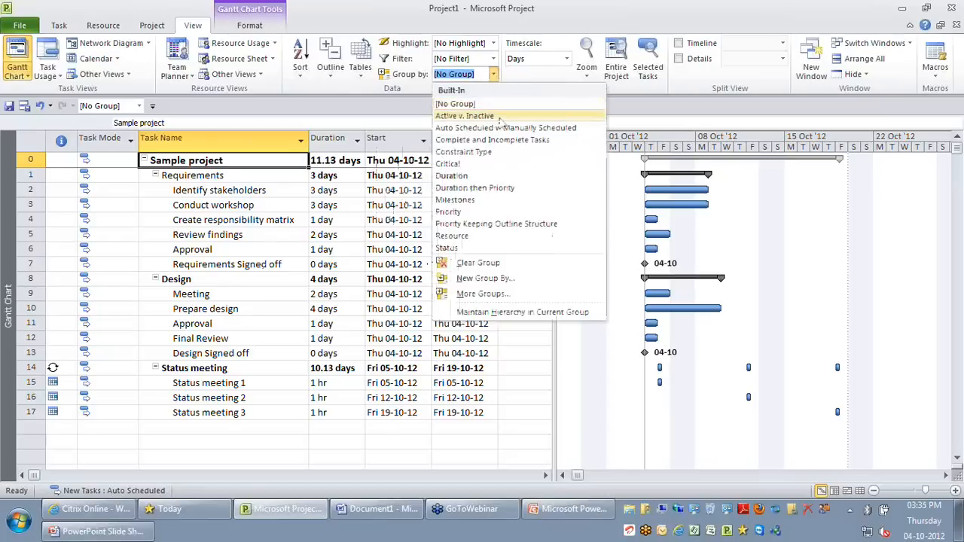
left_click(493, 198)
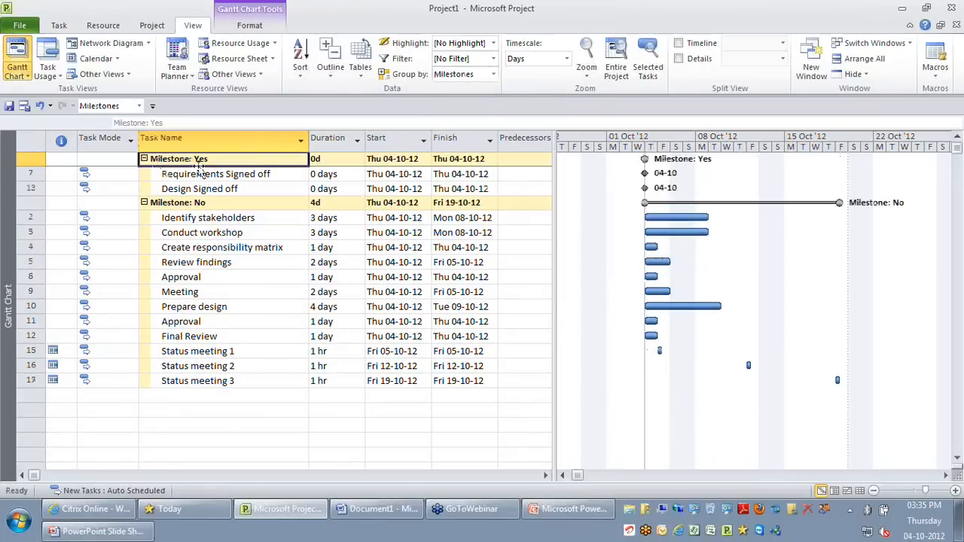
left_click(225, 220)
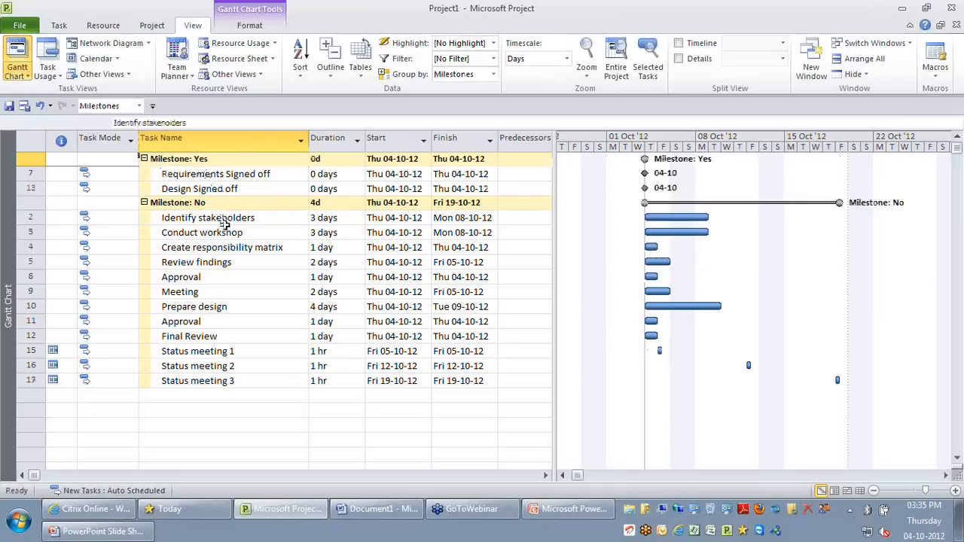
left_click_drag(224, 224, 300, 361)
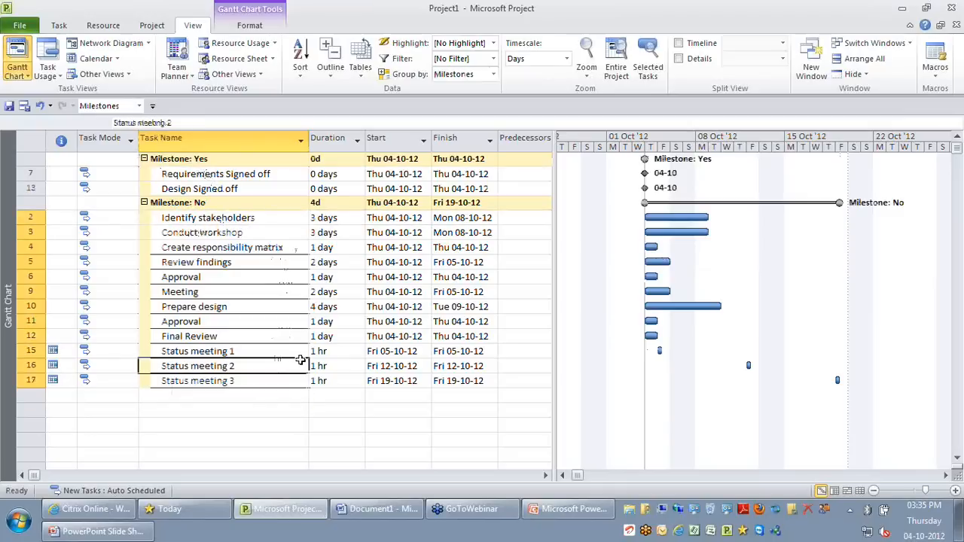
left_click(301, 361)
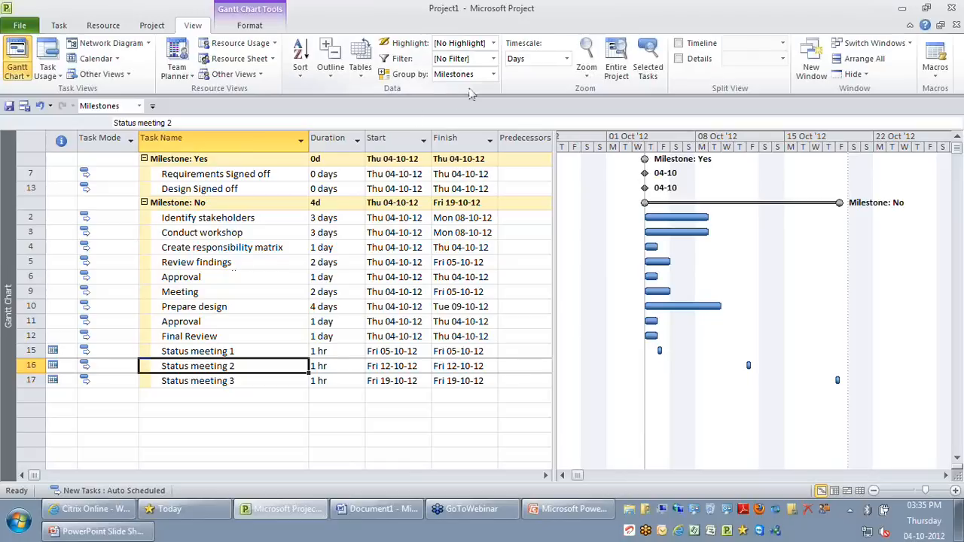
- Remove the grouping and filter the task list to show only Milestones with their summary tasks
left_click(492, 74)
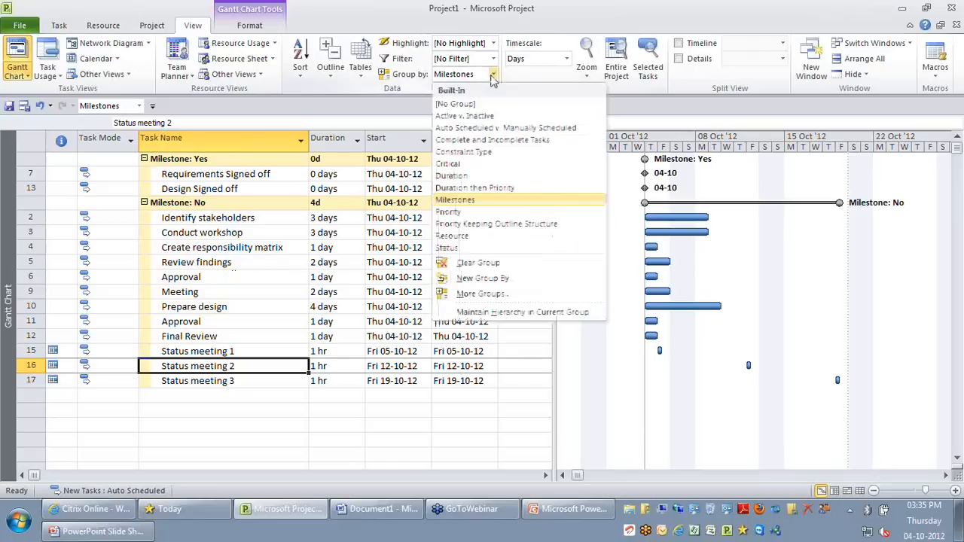
left_click(483, 103)
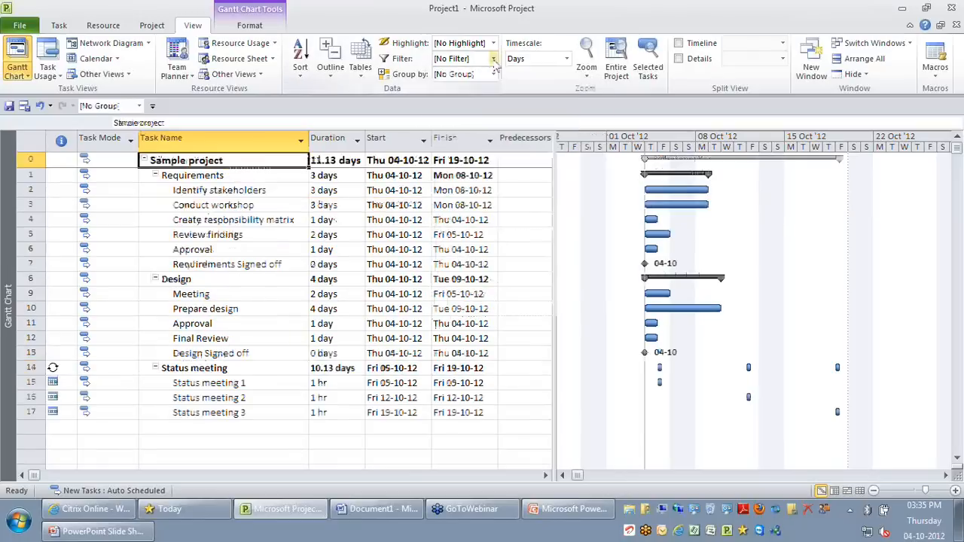
left_click(493, 59)
left_click(502, 199)
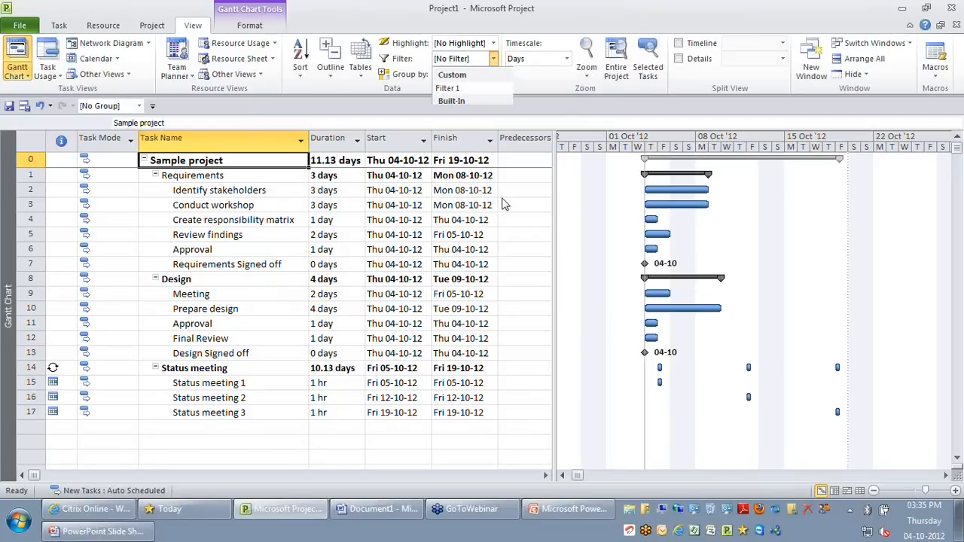
left_click_drag(212, 177, 243, 224)
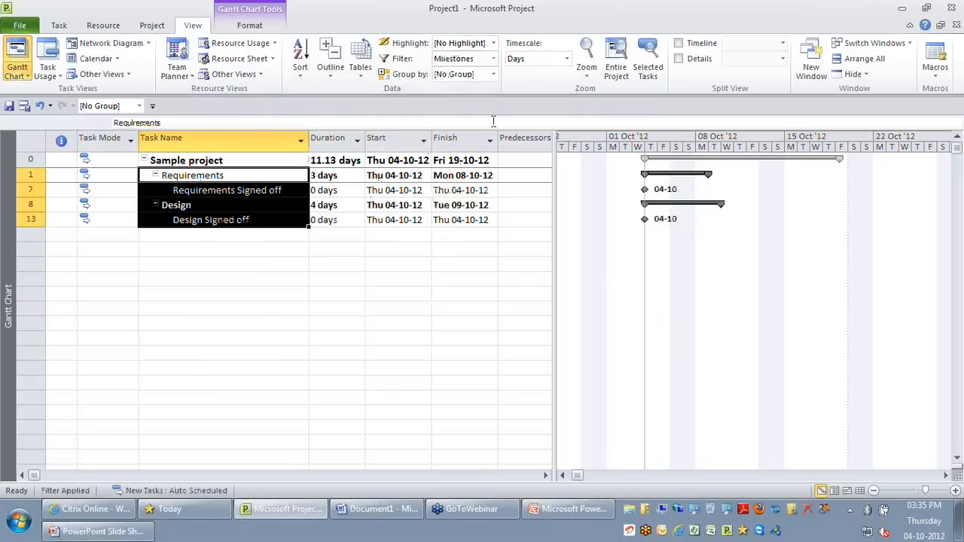
- Highlight the tasks matching the Tasks With Fixed Dates filter and look over the highlighted status meetings
left_click(493, 59)
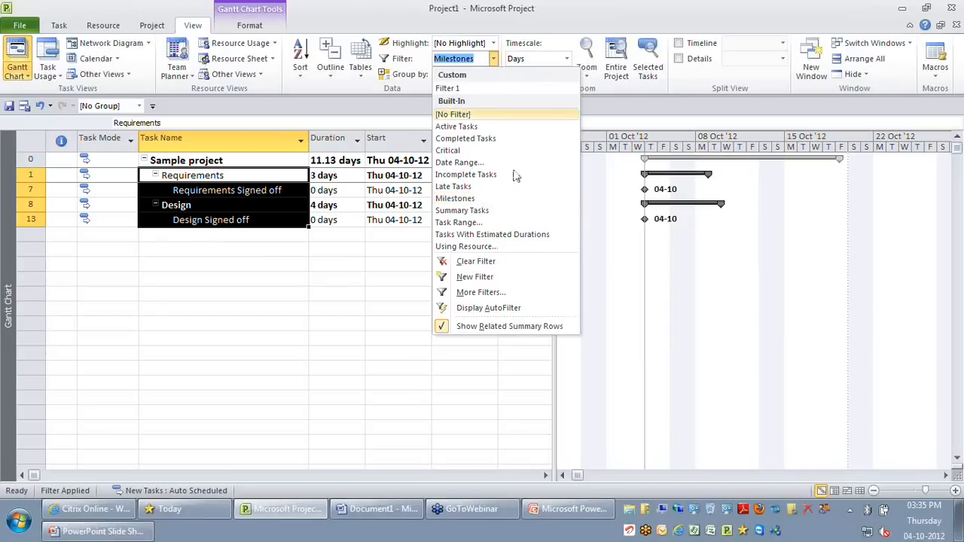
left_click(515, 292)
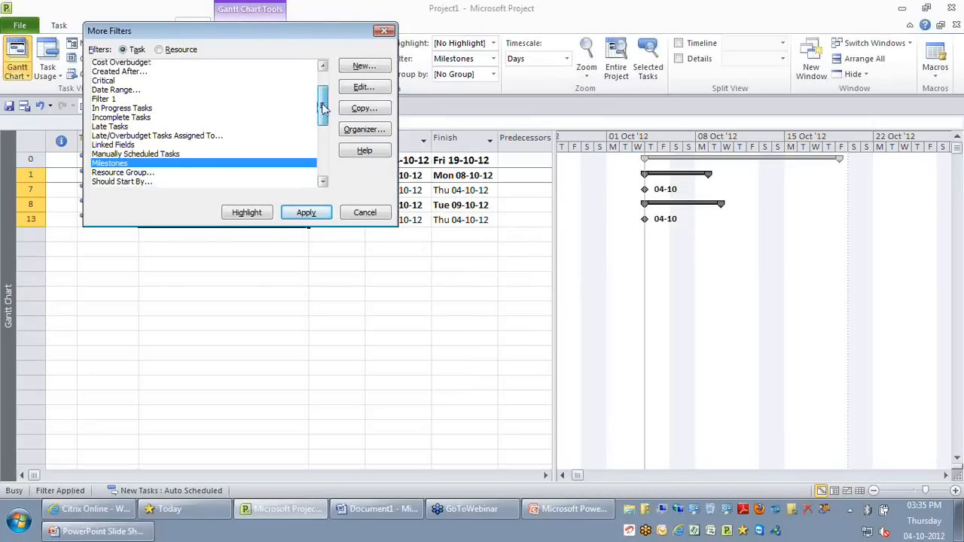
left_click_drag(322, 108, 322, 139)
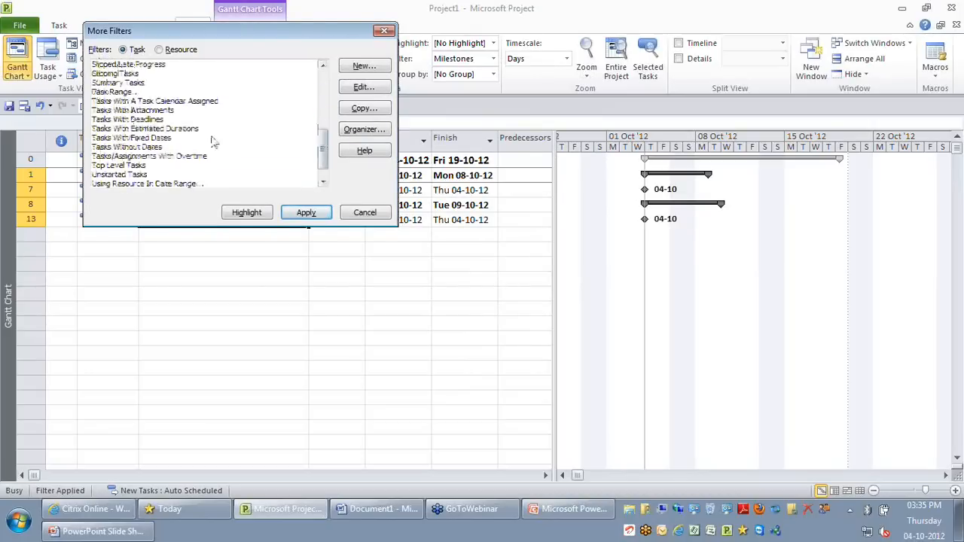
left_click(157, 139)
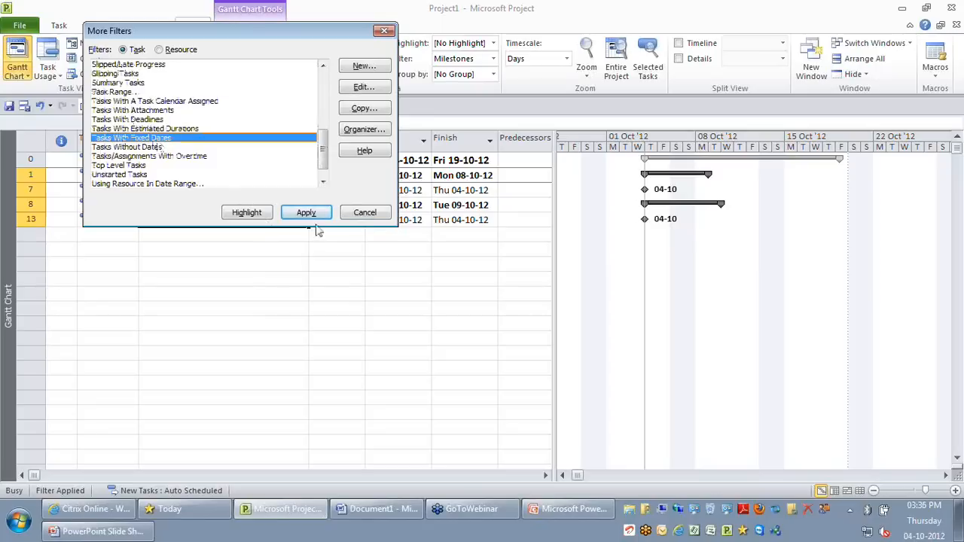
left_click(254, 214)
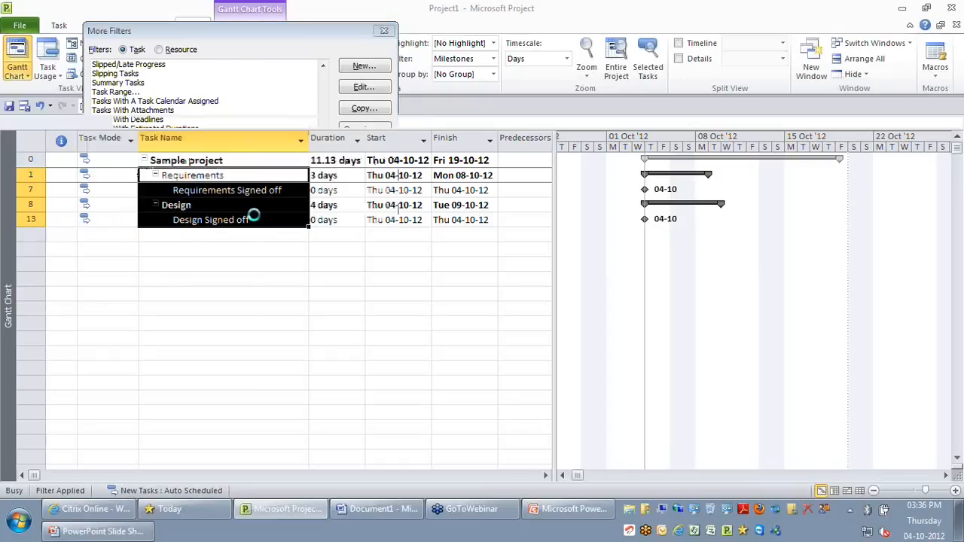
left_click(213, 384)
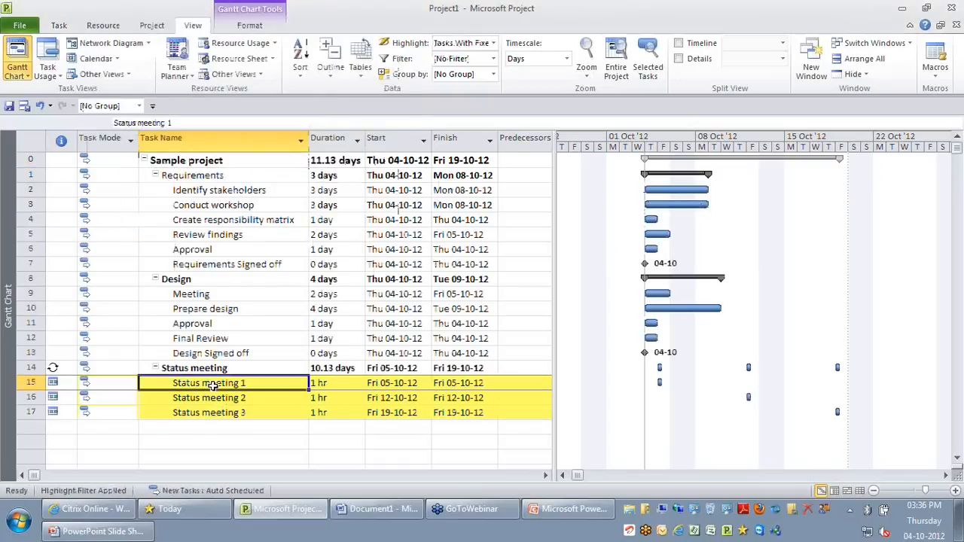
left_click_drag(213, 384, 213, 411)
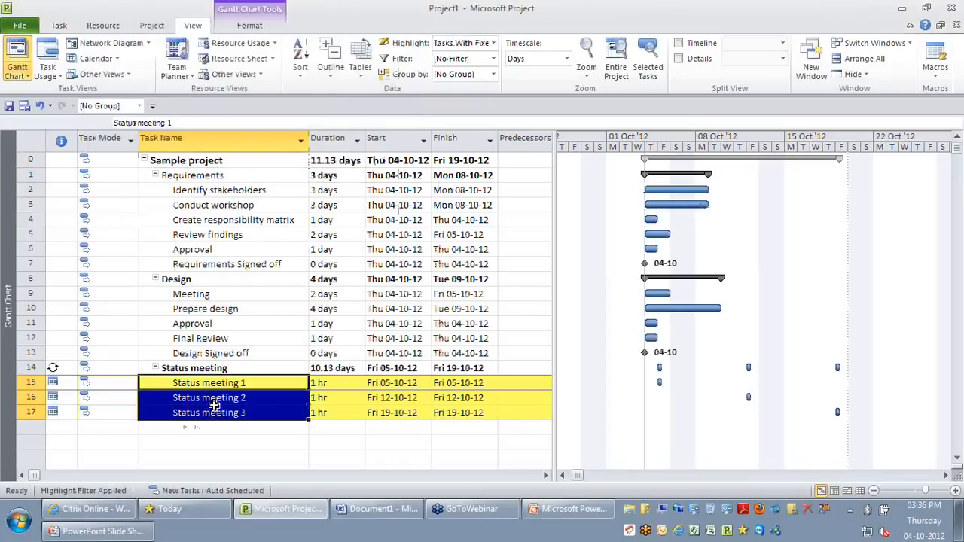
left_click(185, 453)
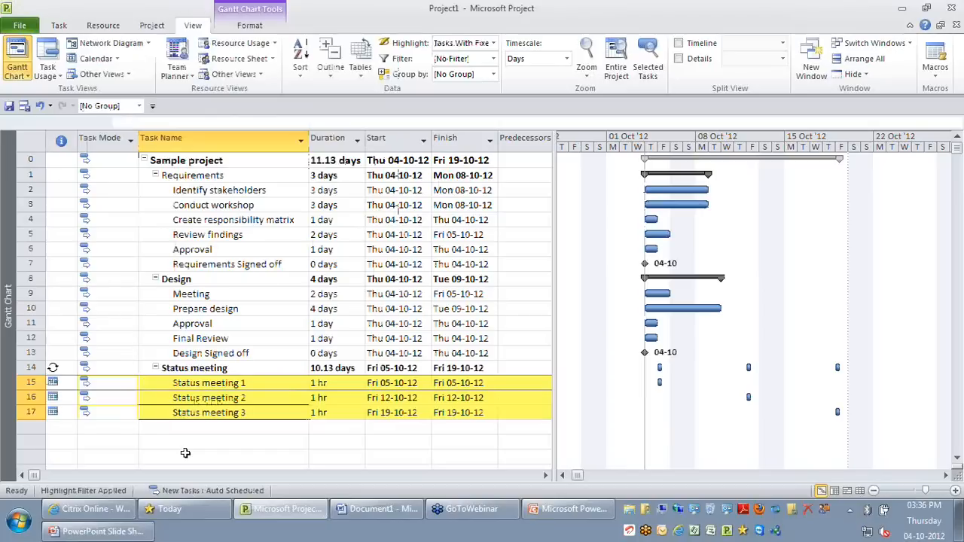
- Clear the fixed-dates highlight from the task list
left_click(493, 45)
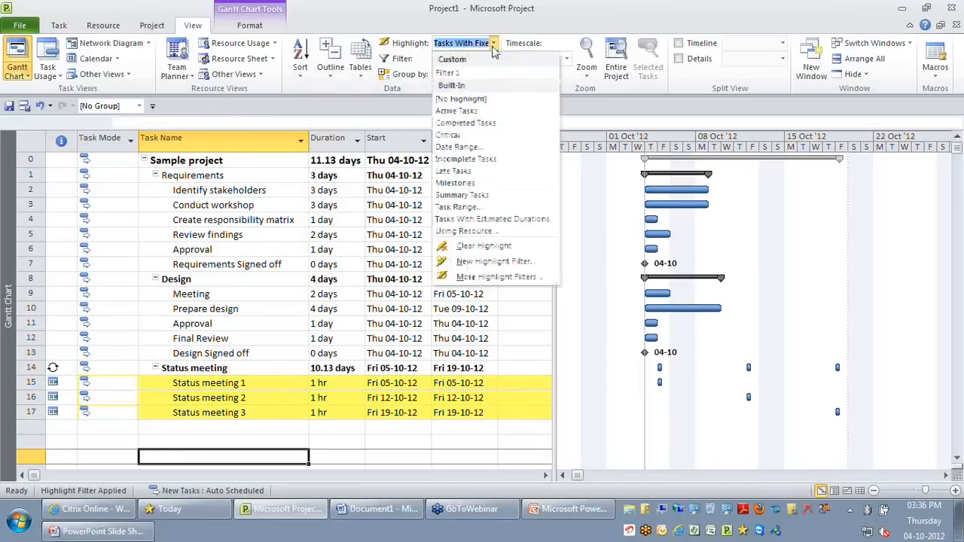
left_click(459, 99)
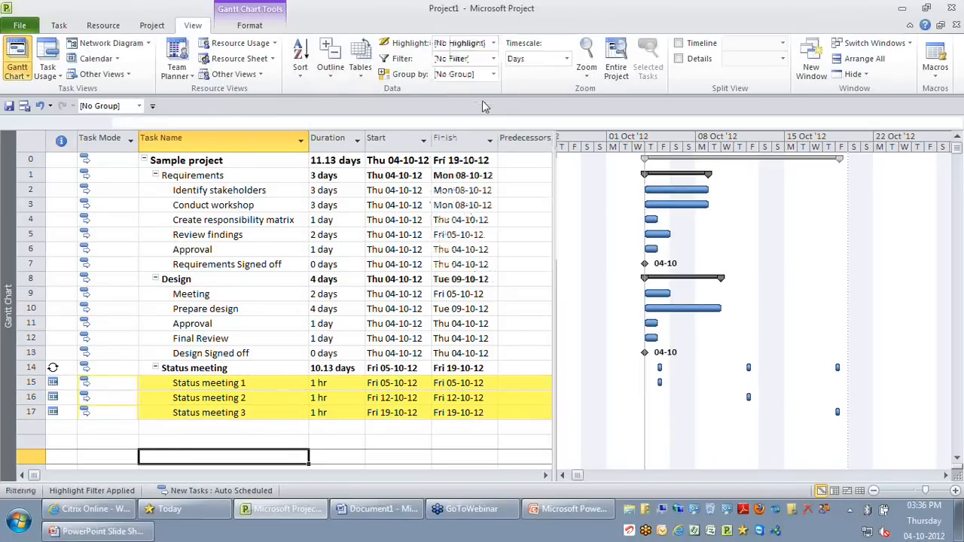
left_click(395, 235)
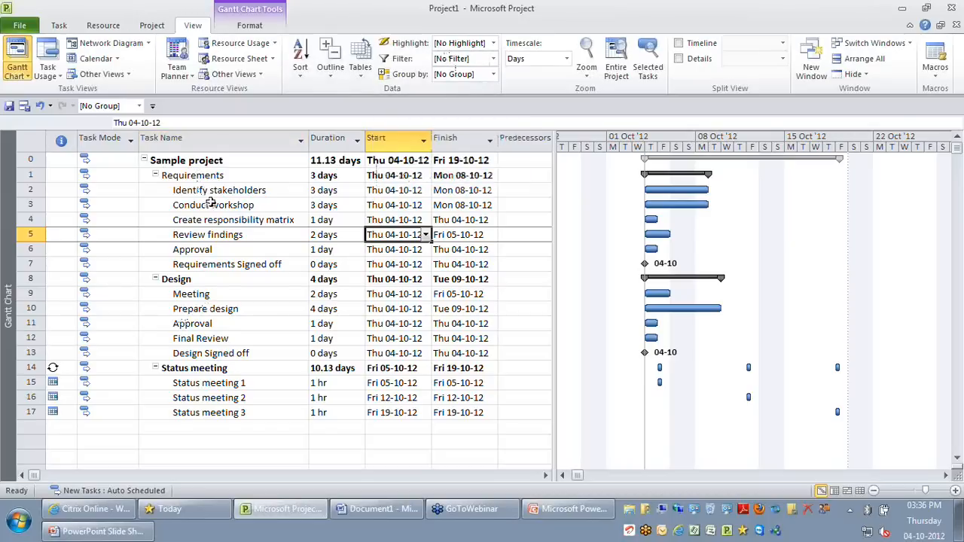
- Inspect the WBS codes in the task details of Requirements and Identify stakeholders, including the code's parent part
left_click(213, 174)
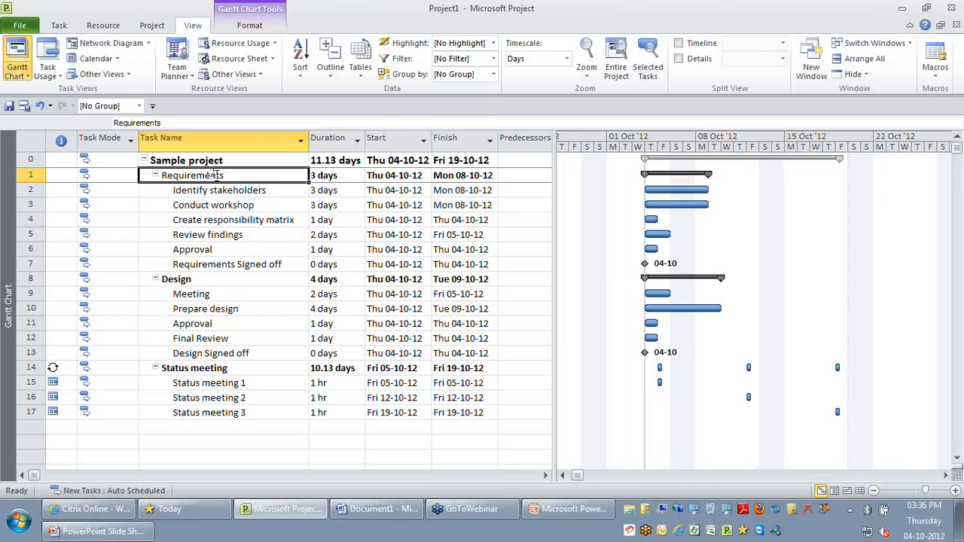
double_click(214, 175)
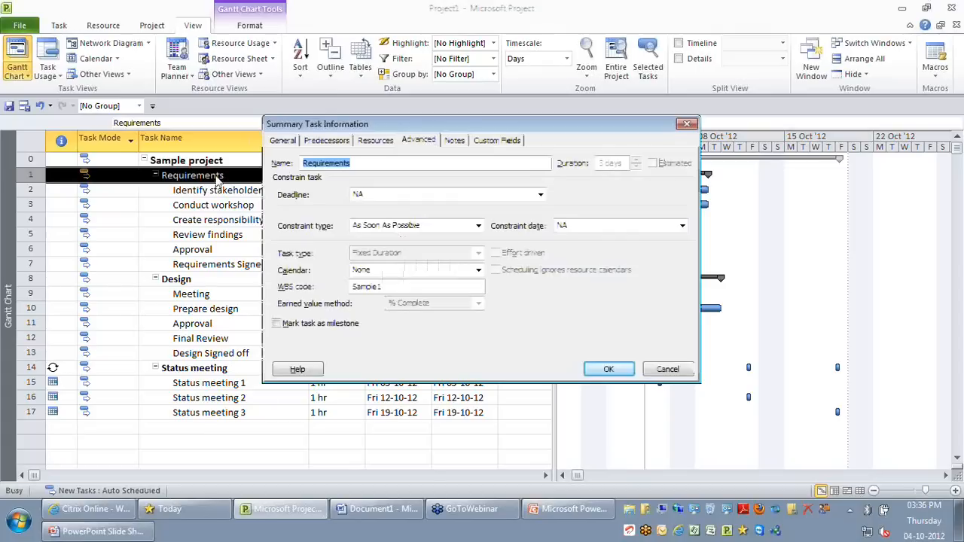
left_click(672, 368)
double_click(213, 193)
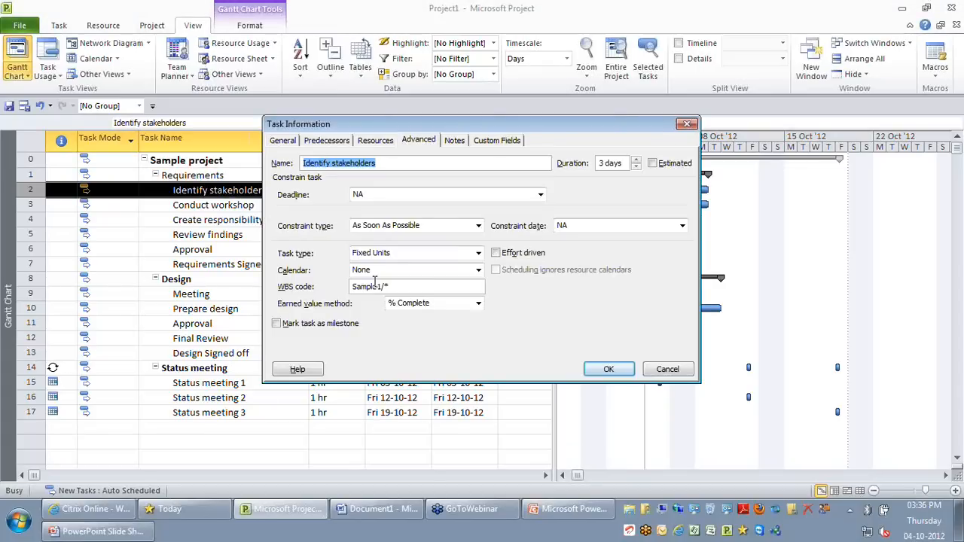
left_click(377, 284)
left_click_drag(383, 286, 318, 282)
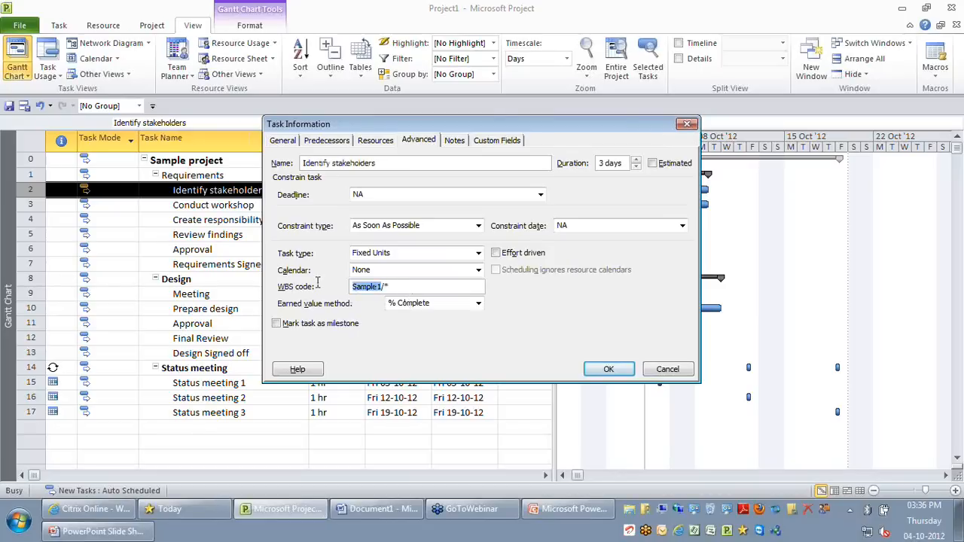
left_click(390, 288)
left_click(668, 369)
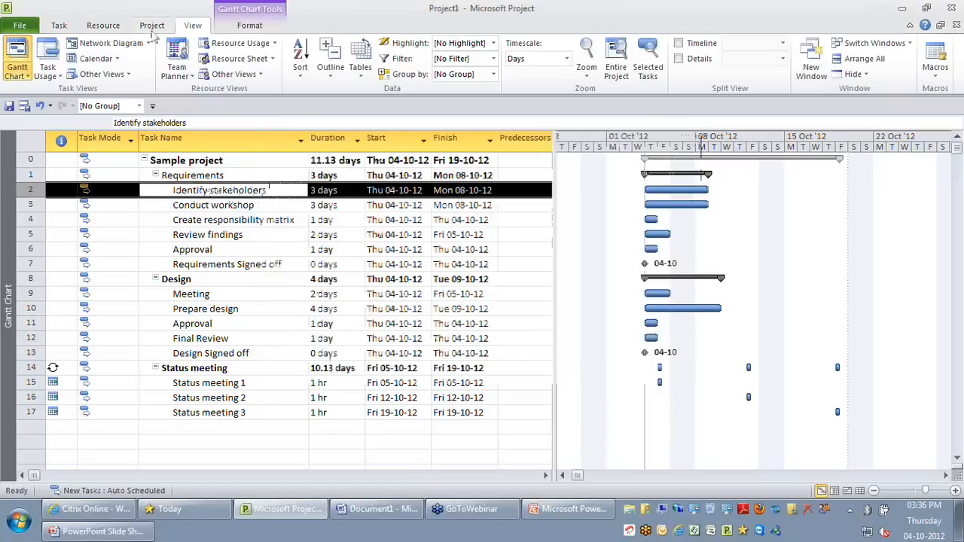
- Review the project's WBS code definition, including its prefix and code mask
left_click(151, 26)
left_click(200, 69)
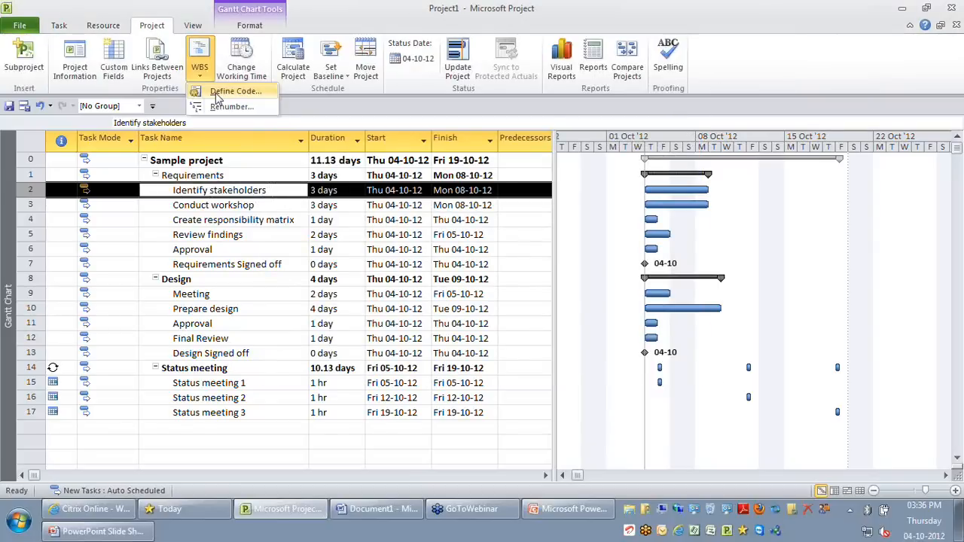
left_click(234, 92)
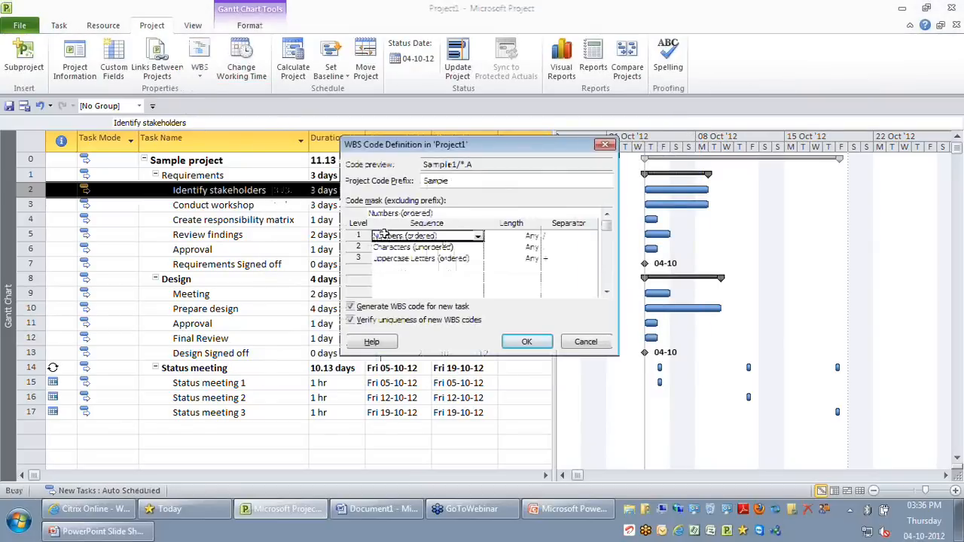
left_click(526, 345)
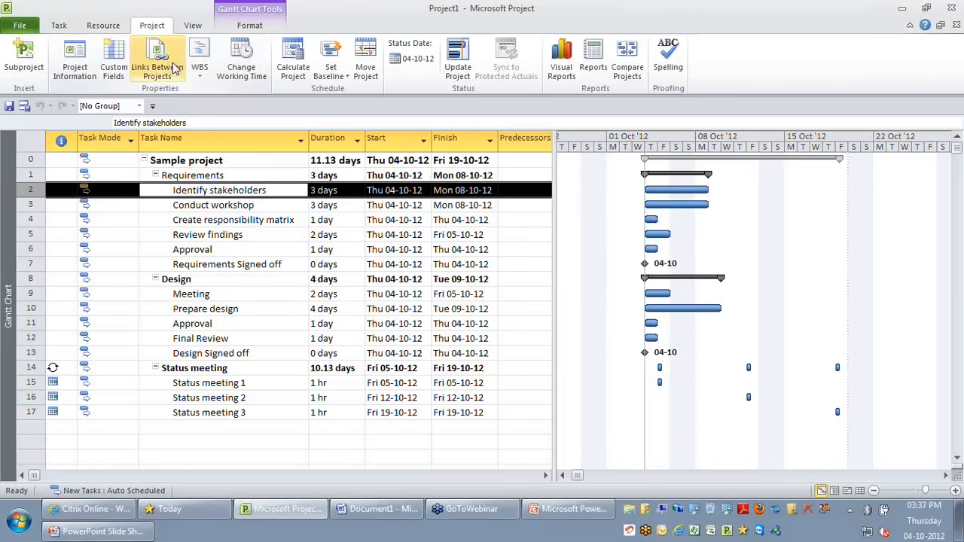
- Insert a WBS column before the Task Name column
left_click(183, 142)
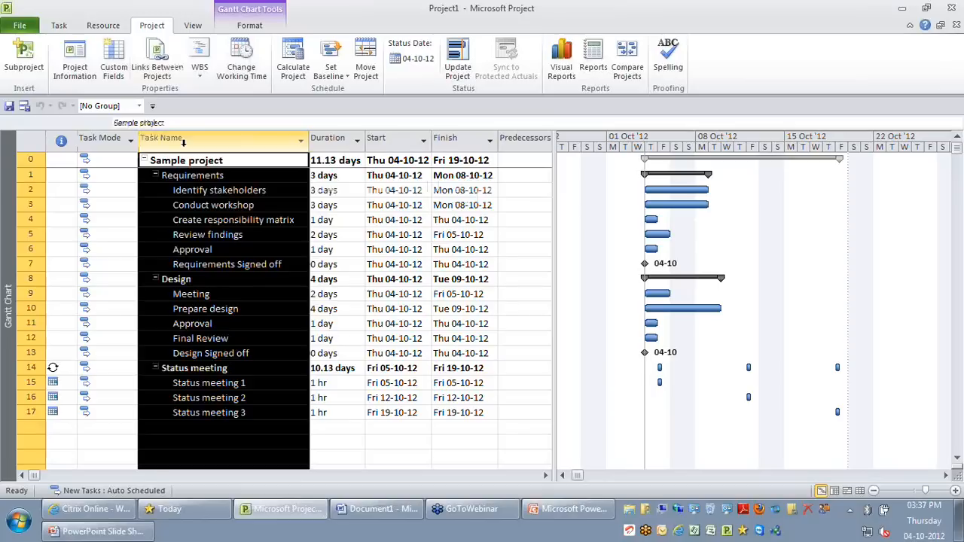
key("Insert")
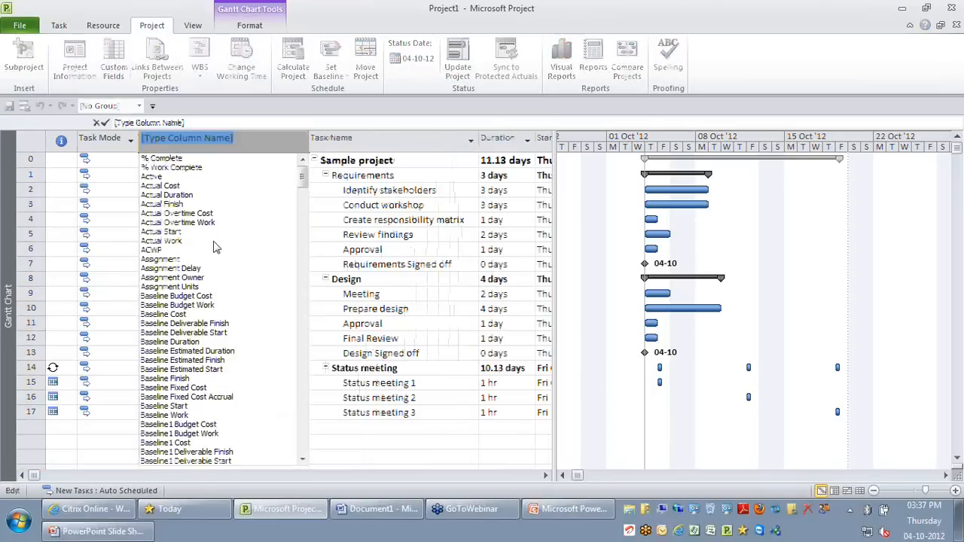
type("warning")
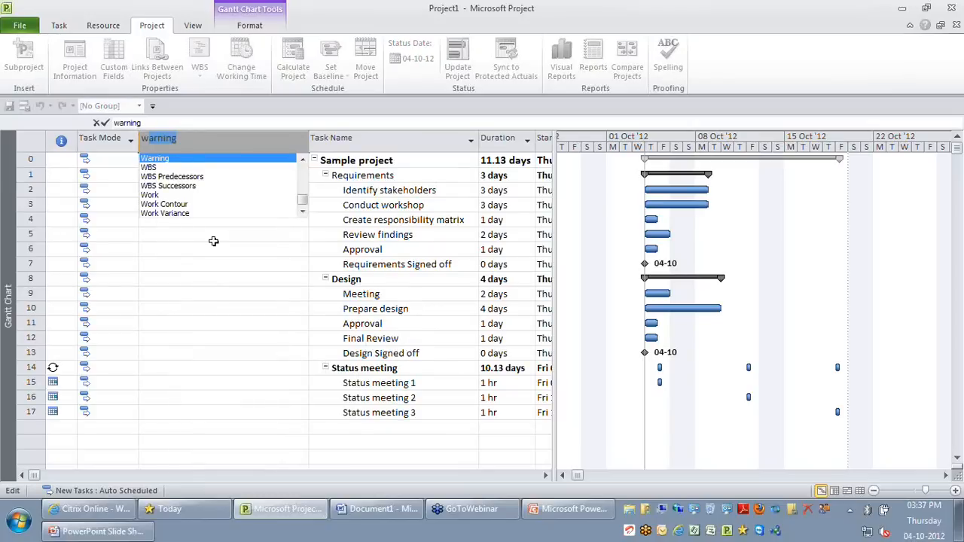
left_click(148, 167)
- Collapse the task list to Outline Level 1 and look over the summary tasks' WBS codes
left_click(192, 25)
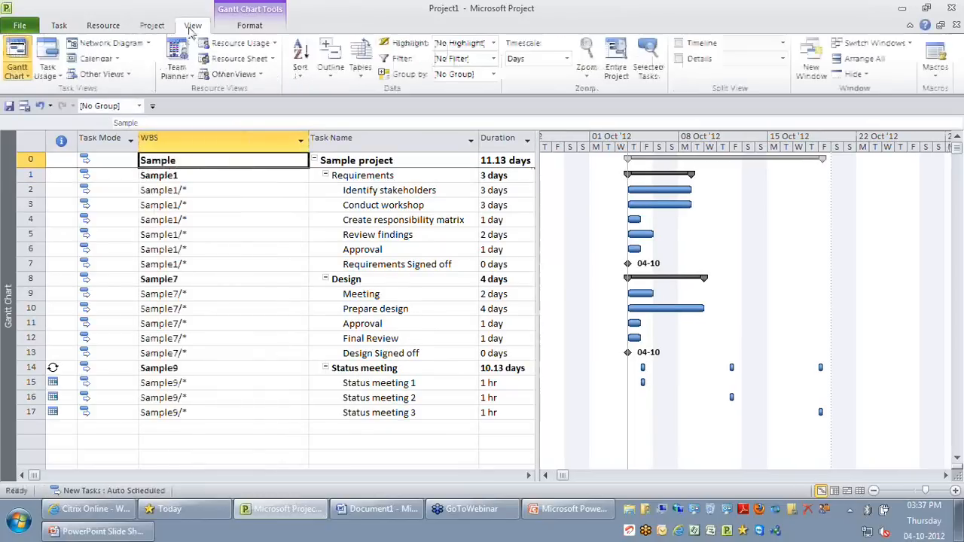
left_click(332, 66)
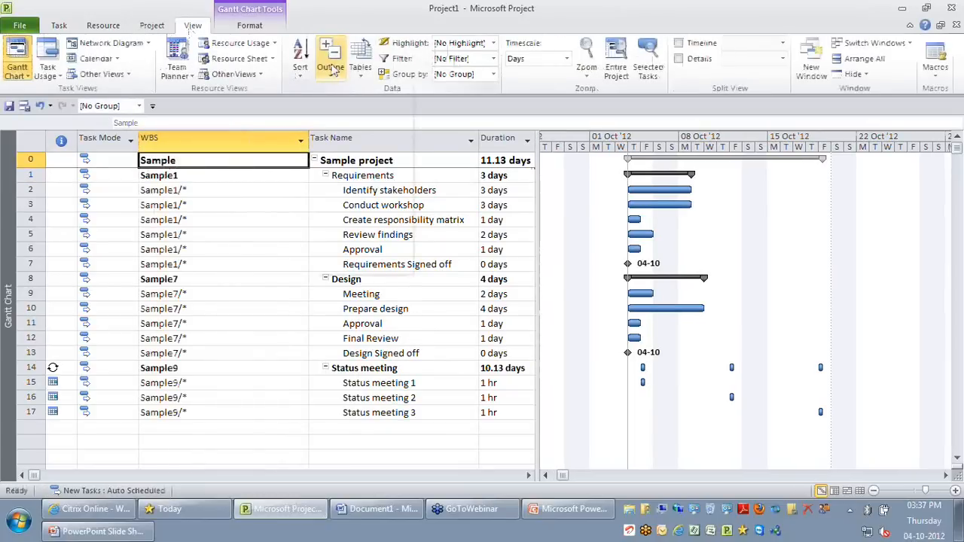
left_click(350, 140)
left_click(185, 176)
left_click(186, 190)
left_click(185, 204)
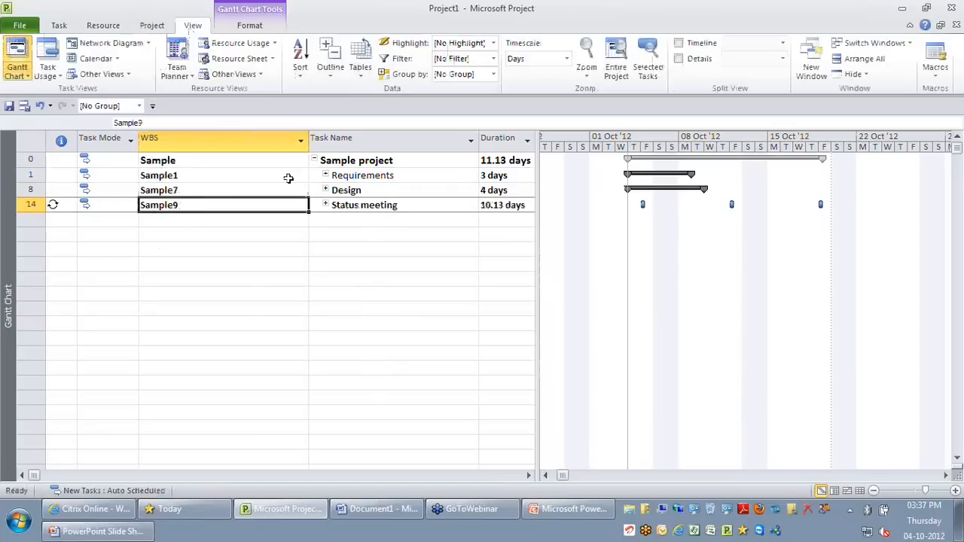
- Set the WBS code of the Design summary task to Sample2
left_click(178, 174)
left_click(143, 122)
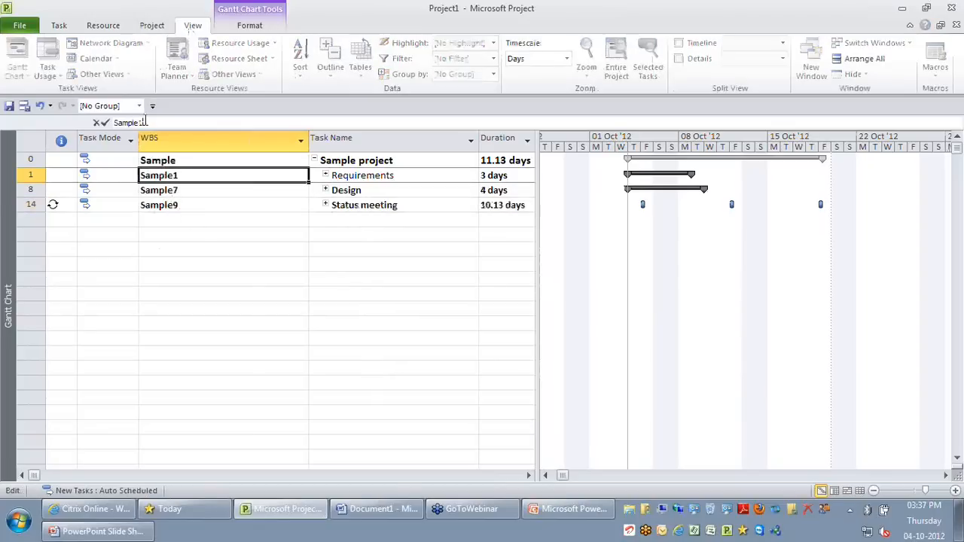
left_click(189, 190)
left_click(143, 122)
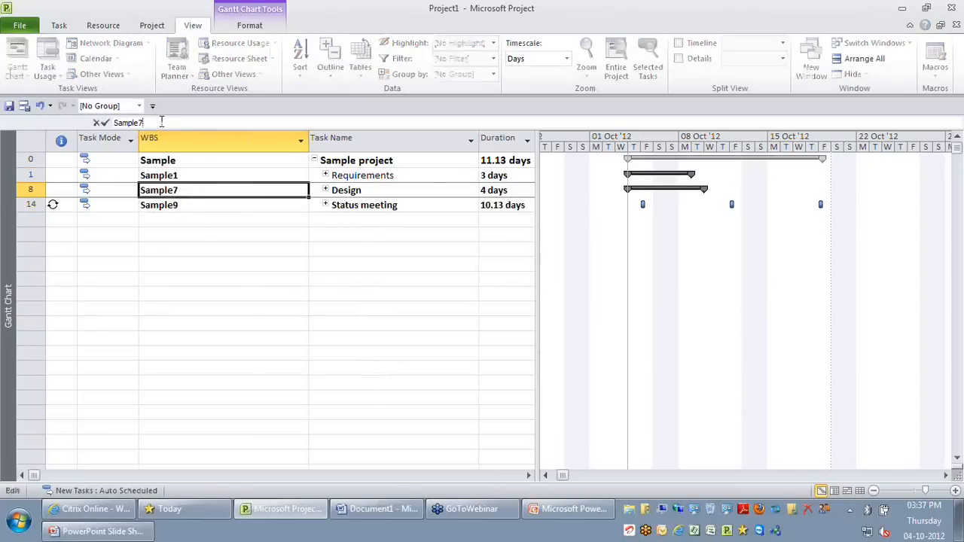
key("BackSpace")
type("2")
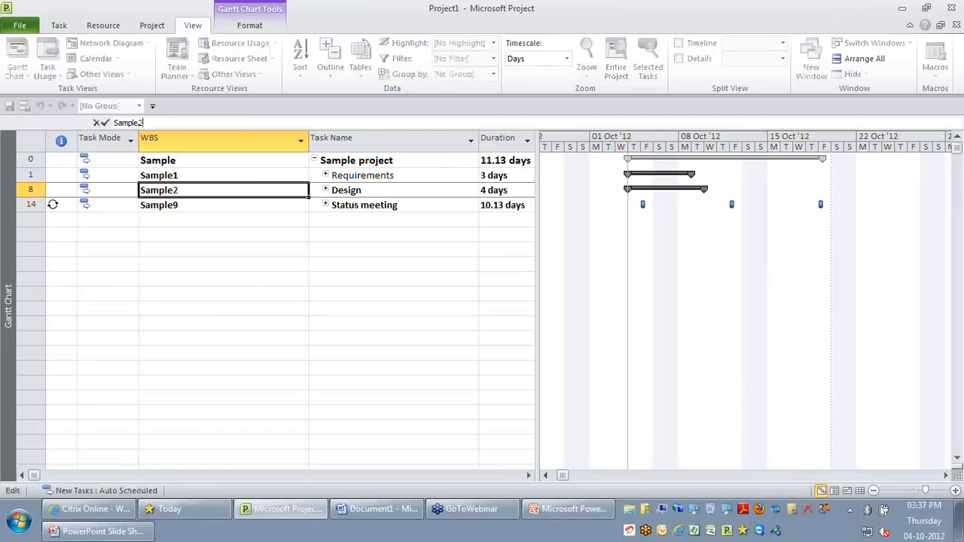
key("Return")
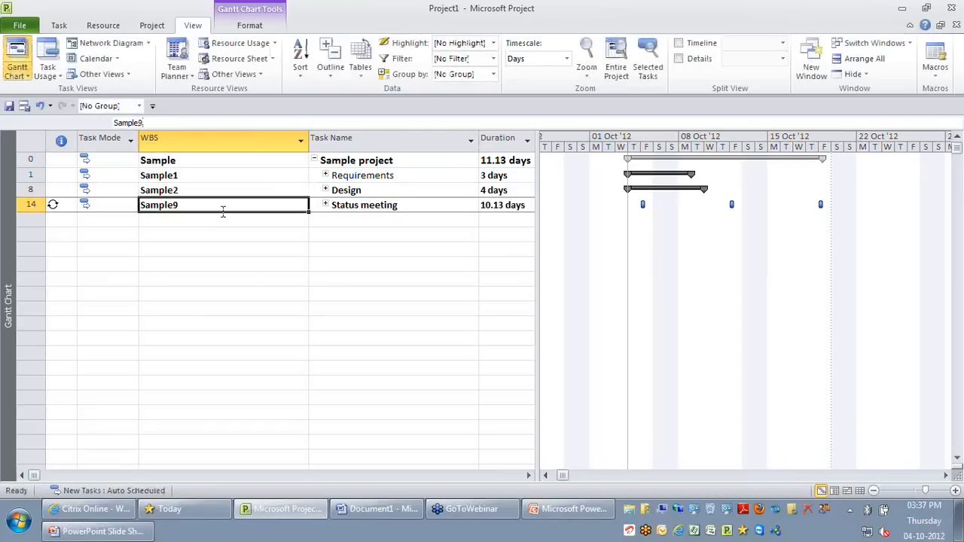
- Set the WBS code of the Status meeting summary task to Sample3
left_click(143, 122)
key("BackSpace")
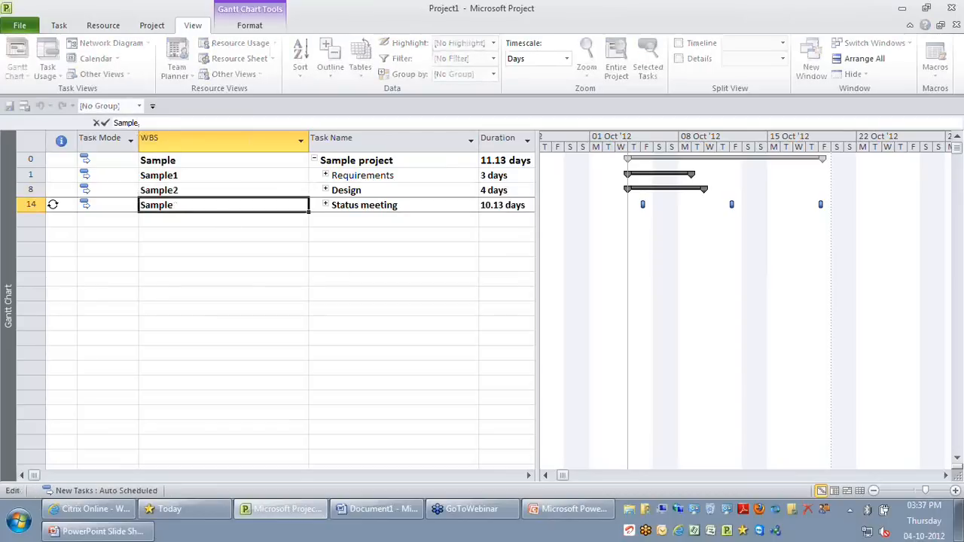
type("3")
key("Return")
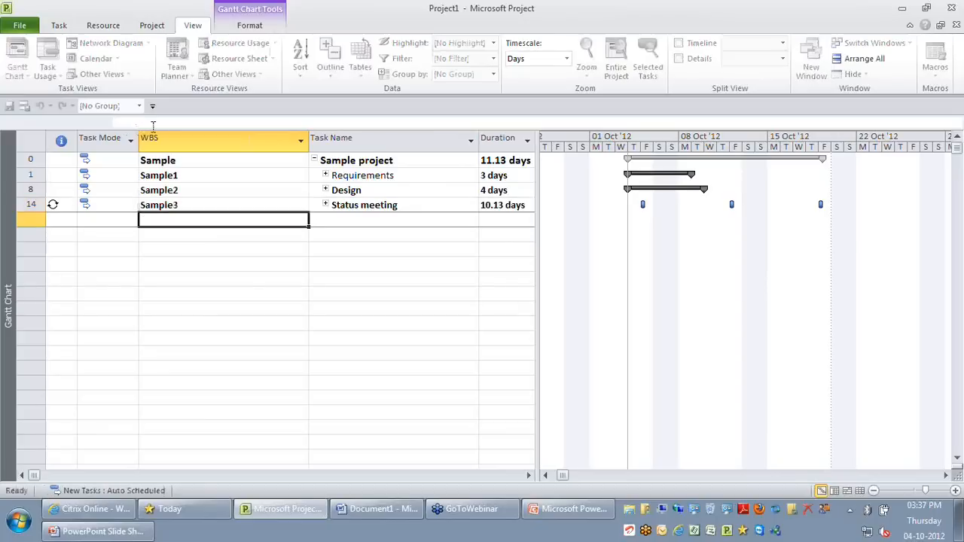
- Expand the Requirements subtasks and check the level 2 sequence in the WBS code definition without changing it
left_click(325, 174)
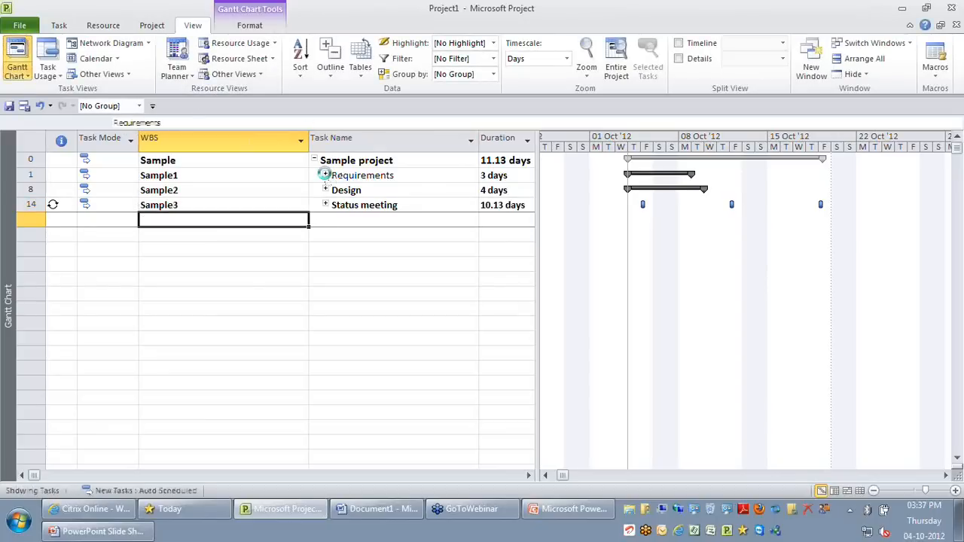
left_click(204, 189)
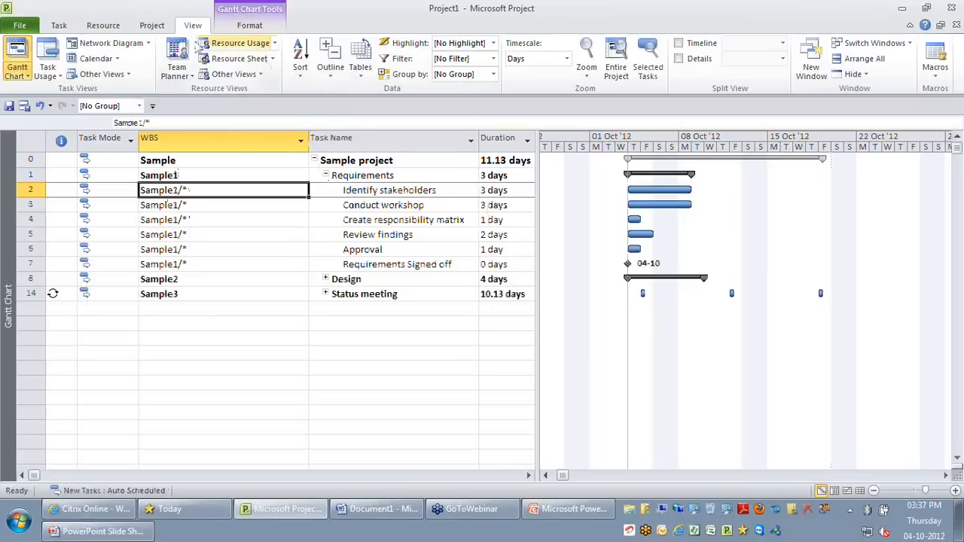
left_click(152, 25)
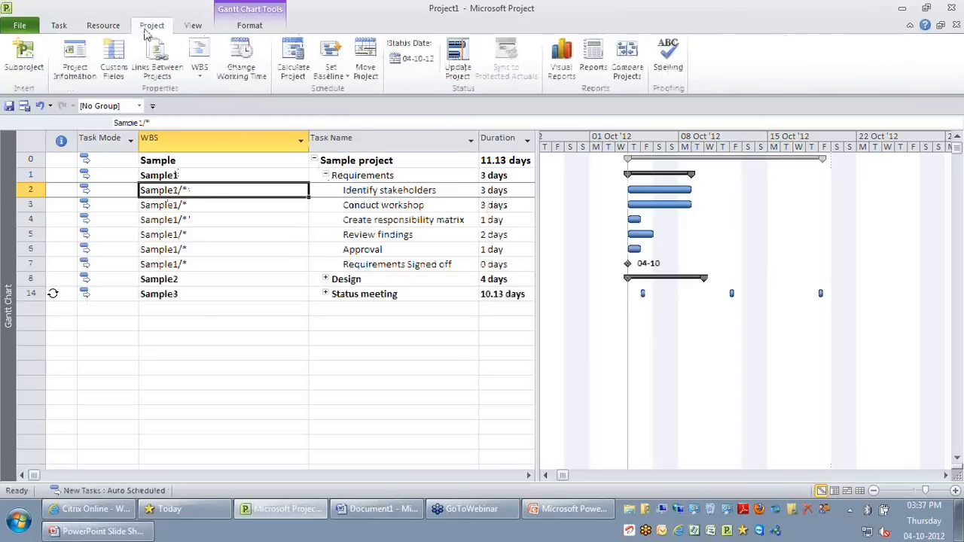
left_click(192, 73)
left_click(218, 88)
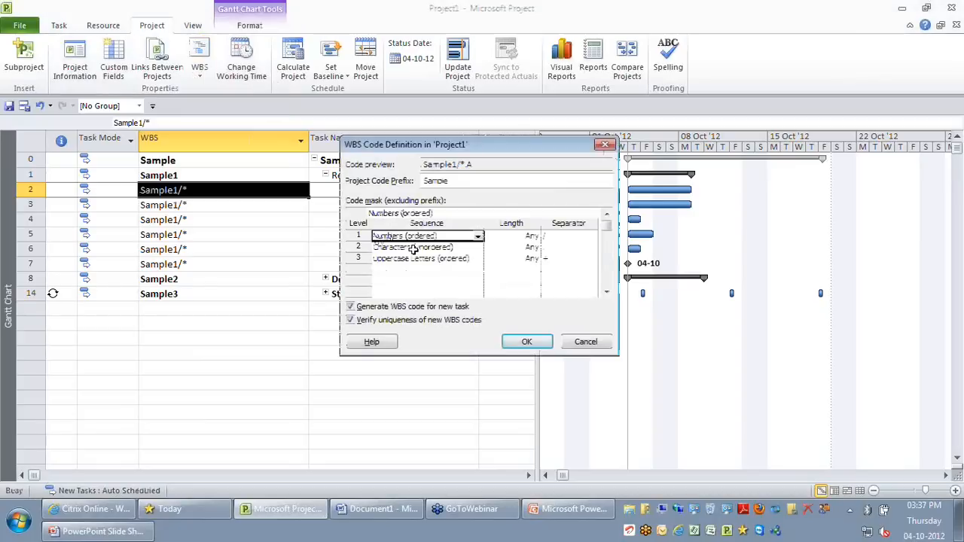
left_click(414, 248)
left_click(585, 342)
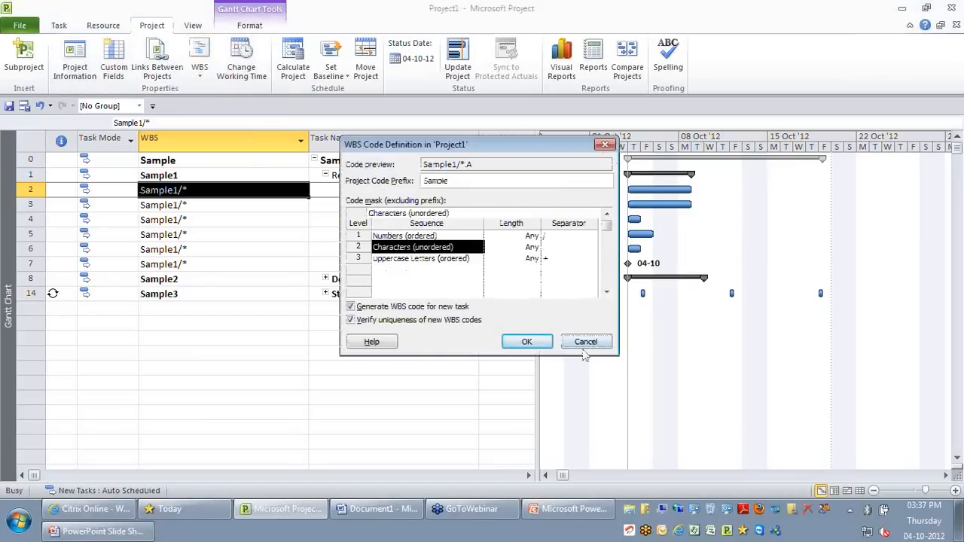
- Set the WBS codes of Identify stakeholders to Sample1/ID and Conduct workshop to Sample1/CW
left_click(203, 190)
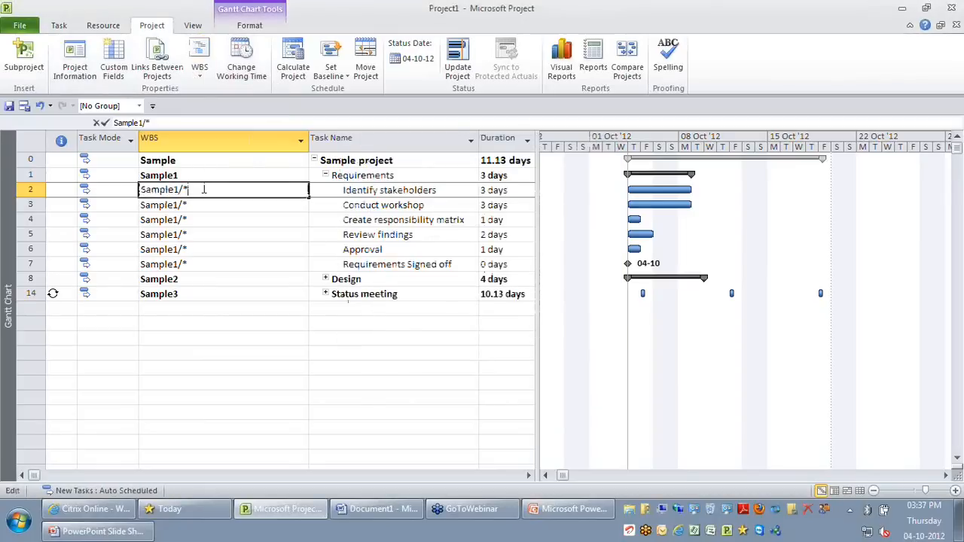
key("BackSpace")
type("ID")
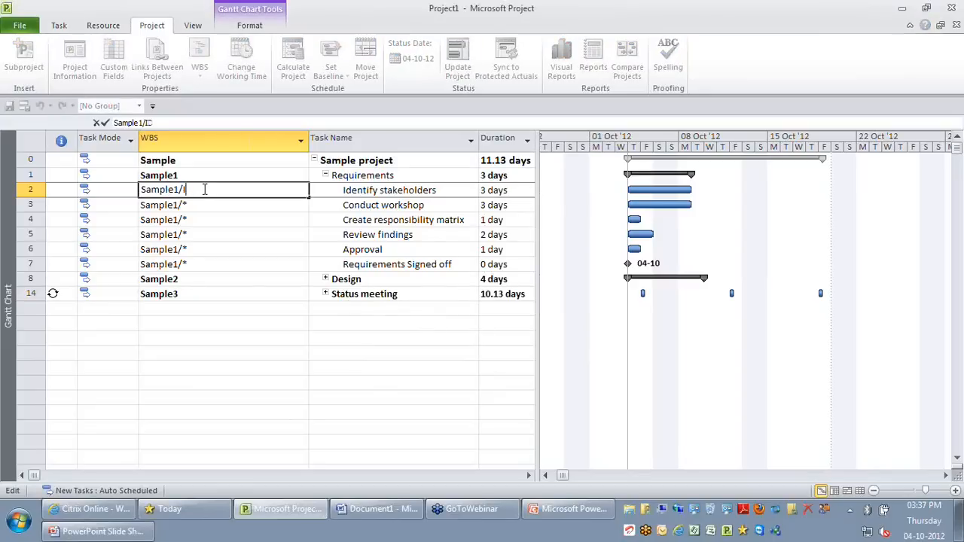
key("Return")
key("F2")
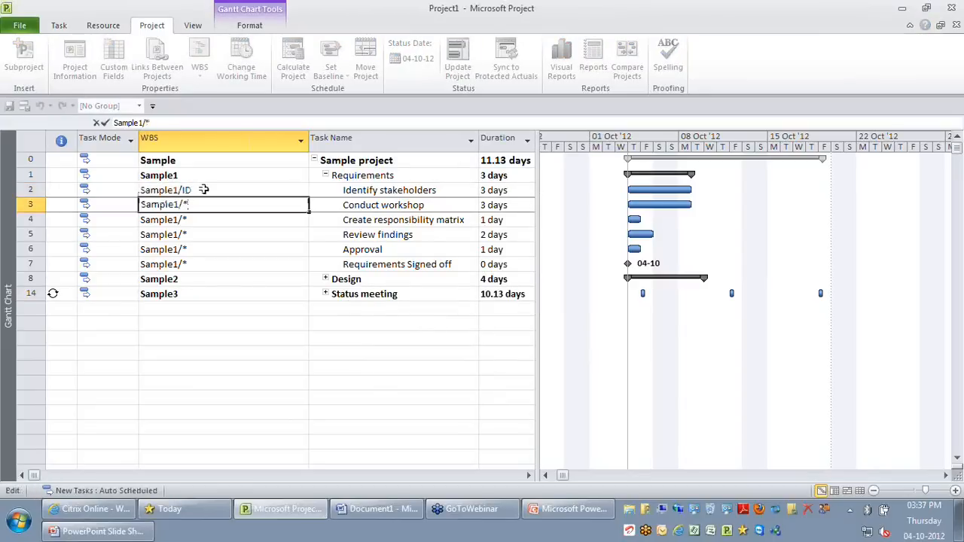
key("BackSpace")
type("CW")
key("Return")
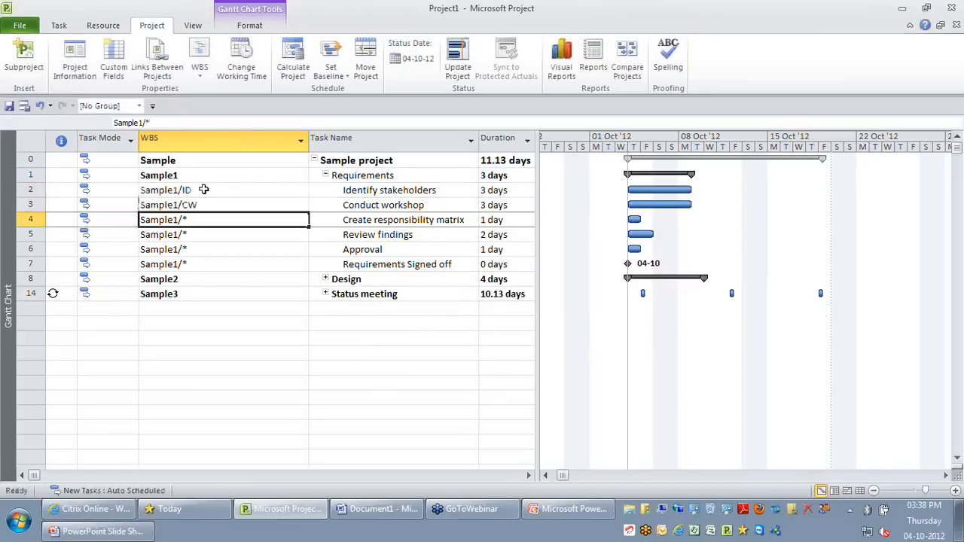
- Set the WBS code of Create responsibility matrix to Sample1/RM
key("F2")
key("BackSpace")
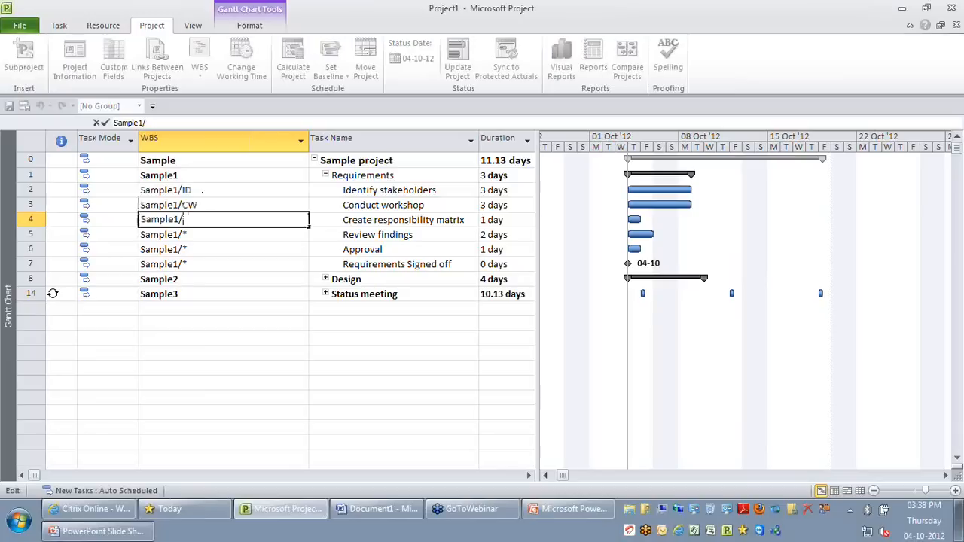
type("RM")
key("Return")
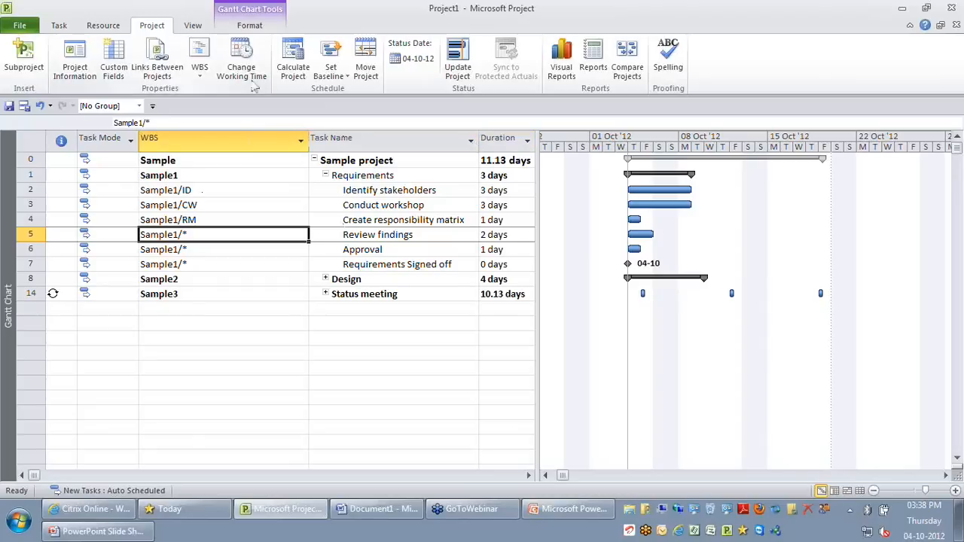
- Expand the outline to show all subtasks of the project
left_click(193, 25)
left_click(330, 68)
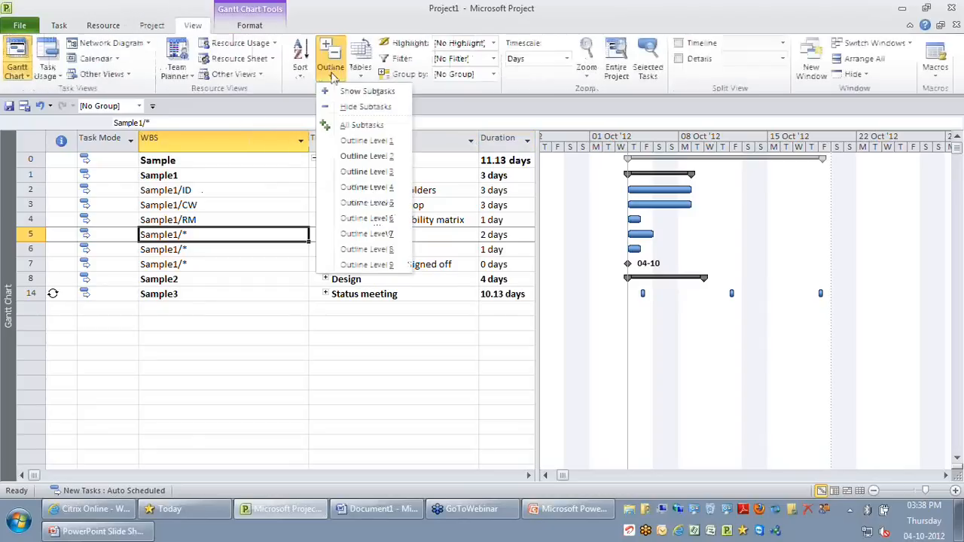
left_click(376, 137)
- Hide the WBS column from the task table
left_click(255, 135)
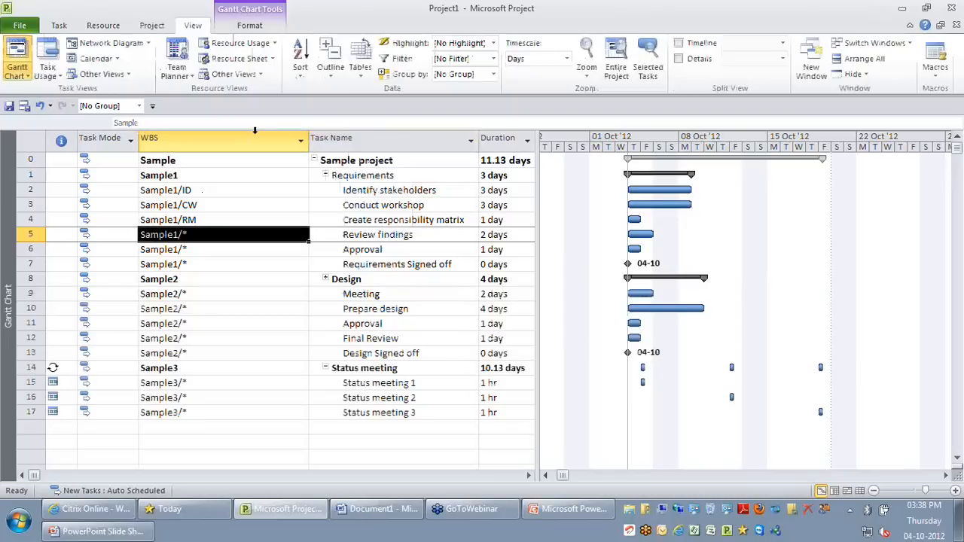
right_click(254, 134)
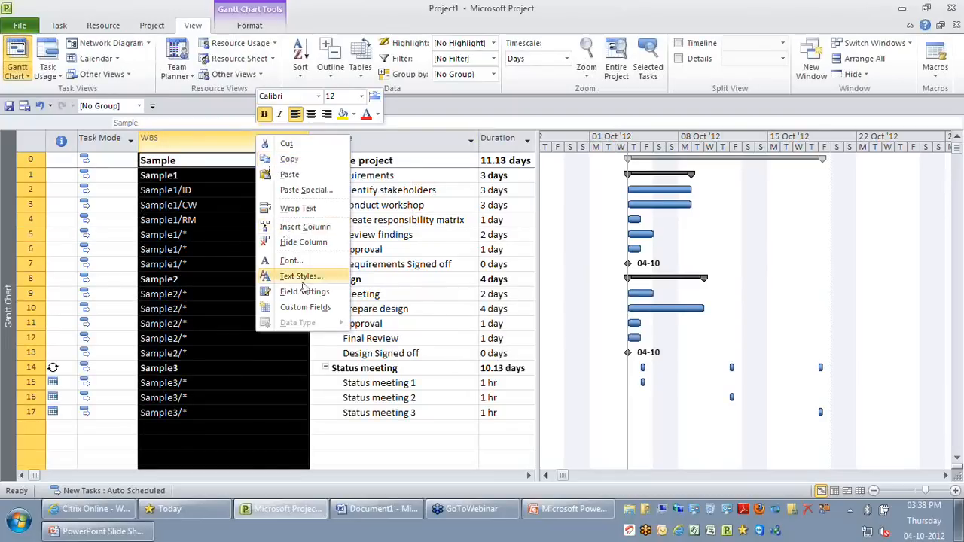
left_click(318, 242)
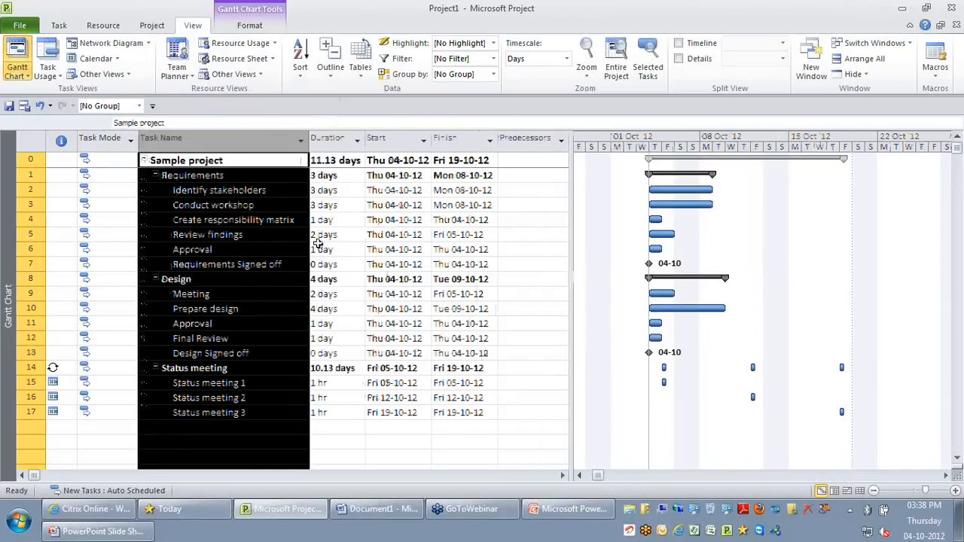
- Switch to the Session 3 presentation in PowerPoint and resume its slide show at the Task dependency types slide
left_click(203, 339)
left_click(578, 517)
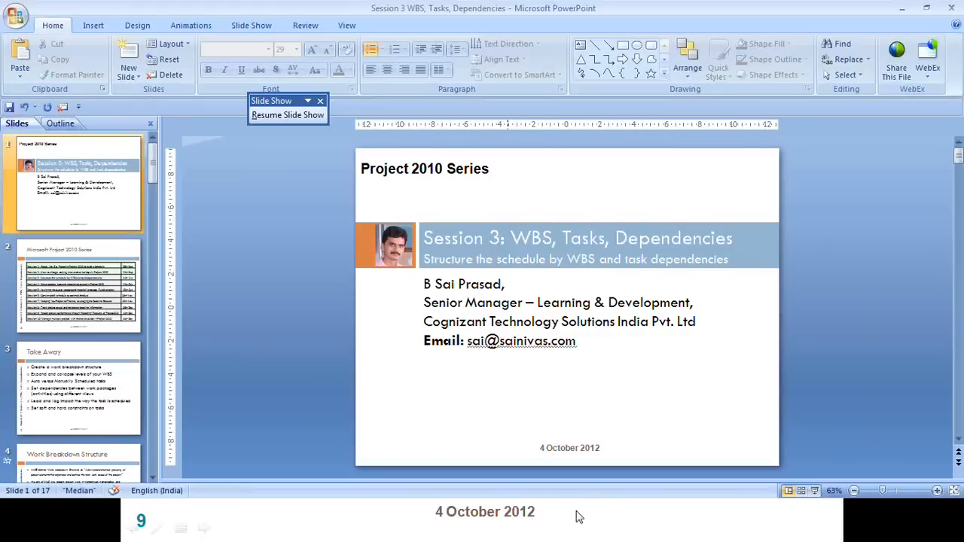
left_click(578, 516)
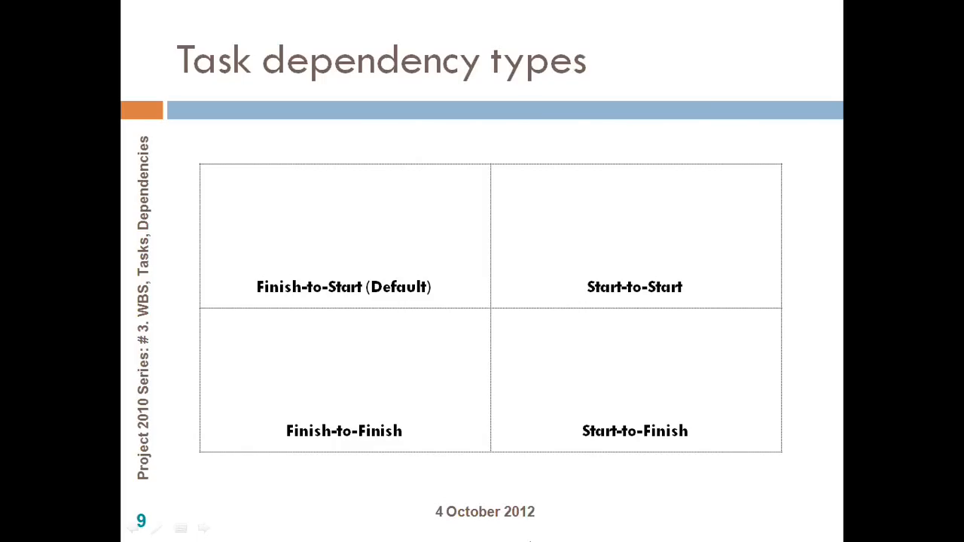
- Switch back from the slide show to the Sample project plan in Microsoft Project
key("alt+Tab")
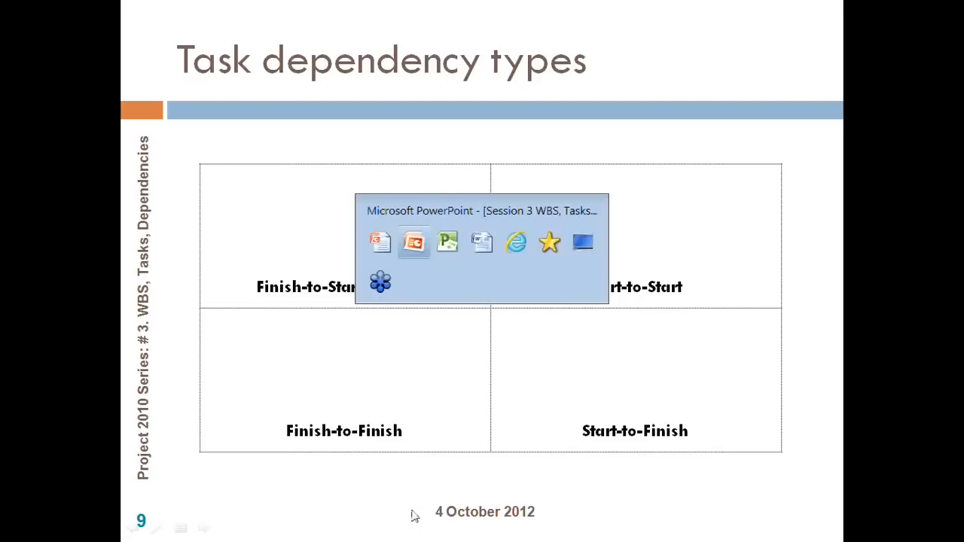
key("alt+Tab")
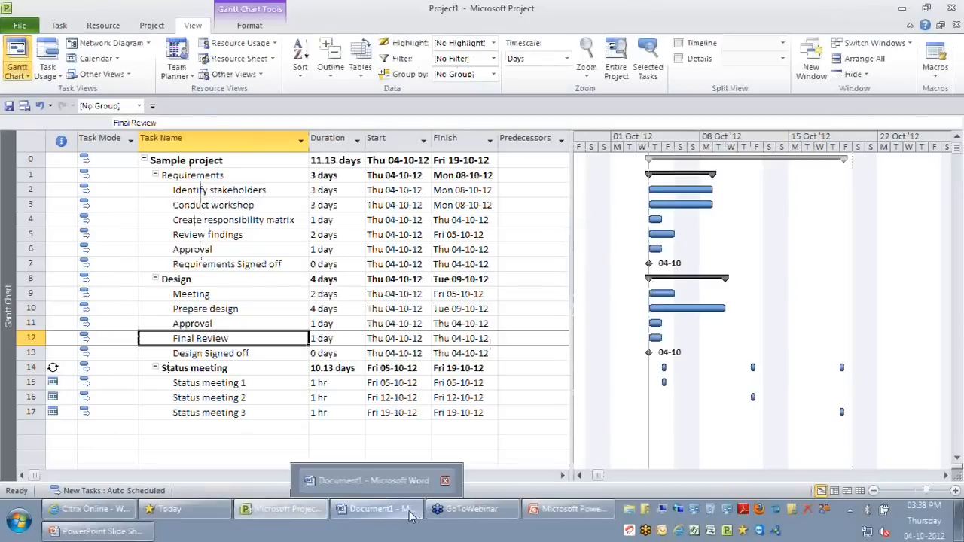
mouse_move(531, 519)
left_click(503, 516)
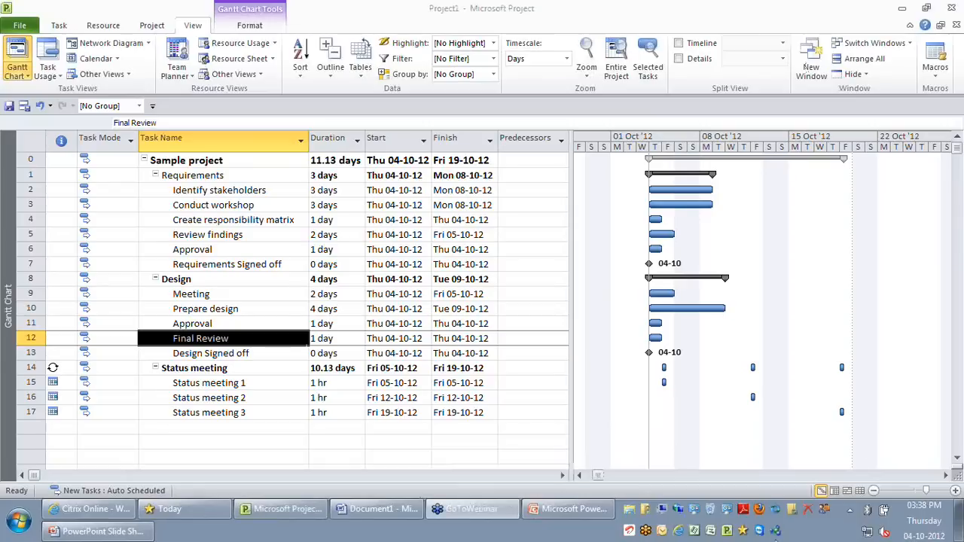
left_click(771, 26)
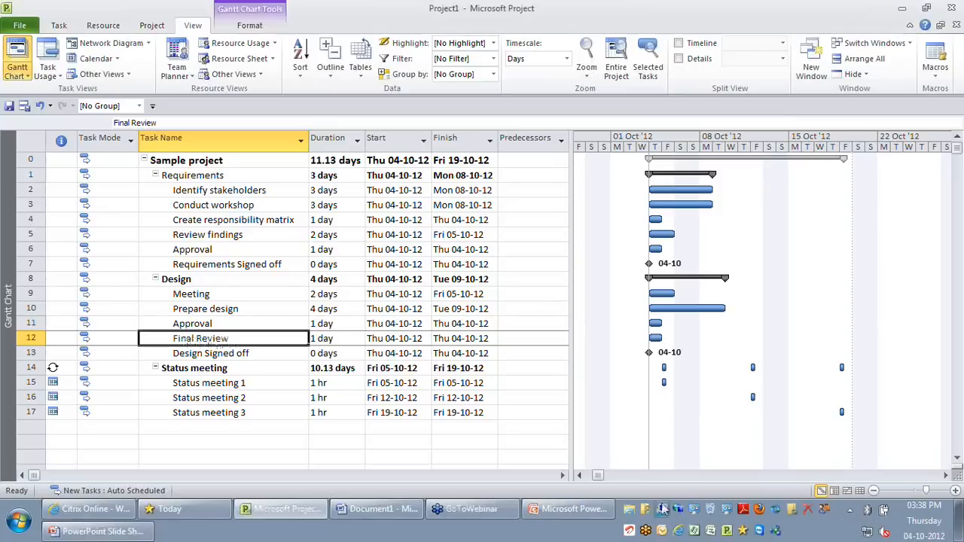
- Return to the PowerPoint slide show and reveal the Finish-to-Start example on the Task dependency types slide
left_click(566, 519)
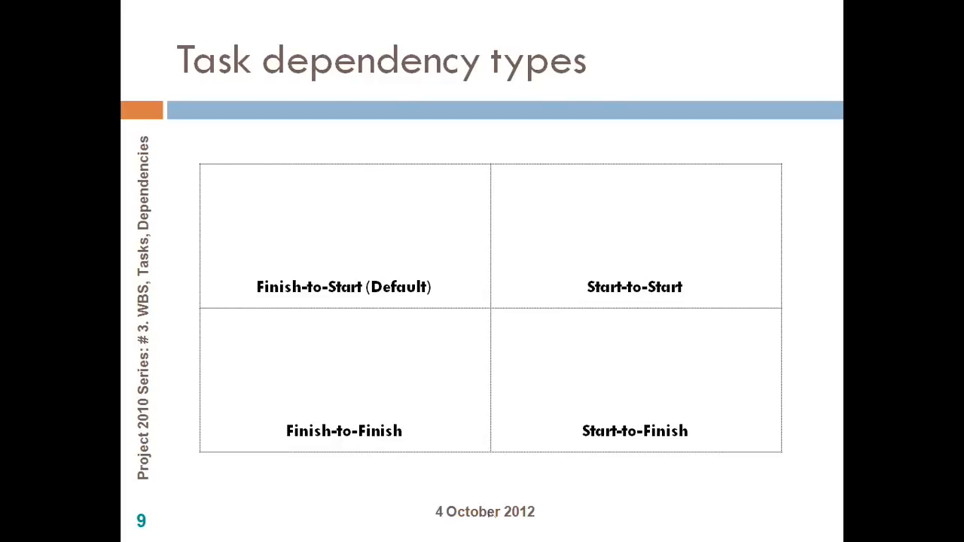
key("Right")
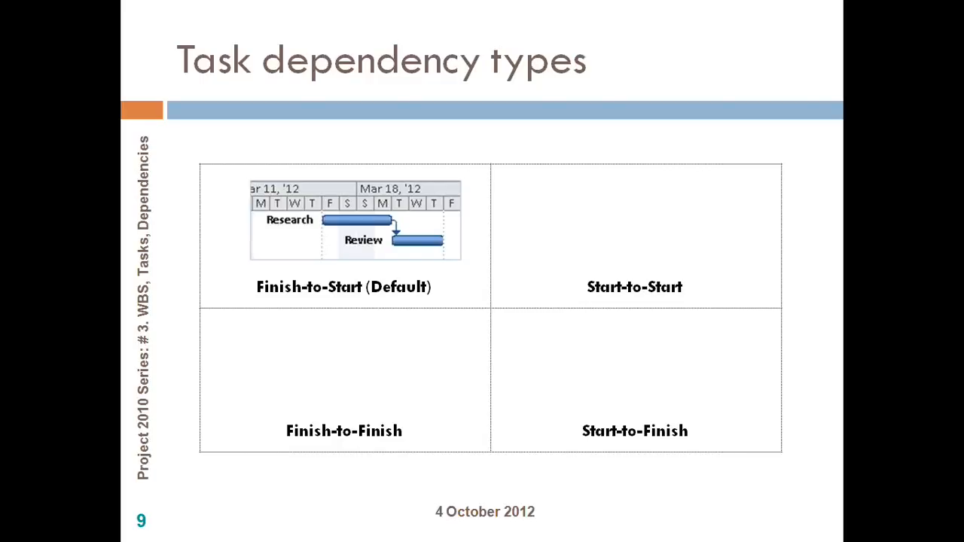